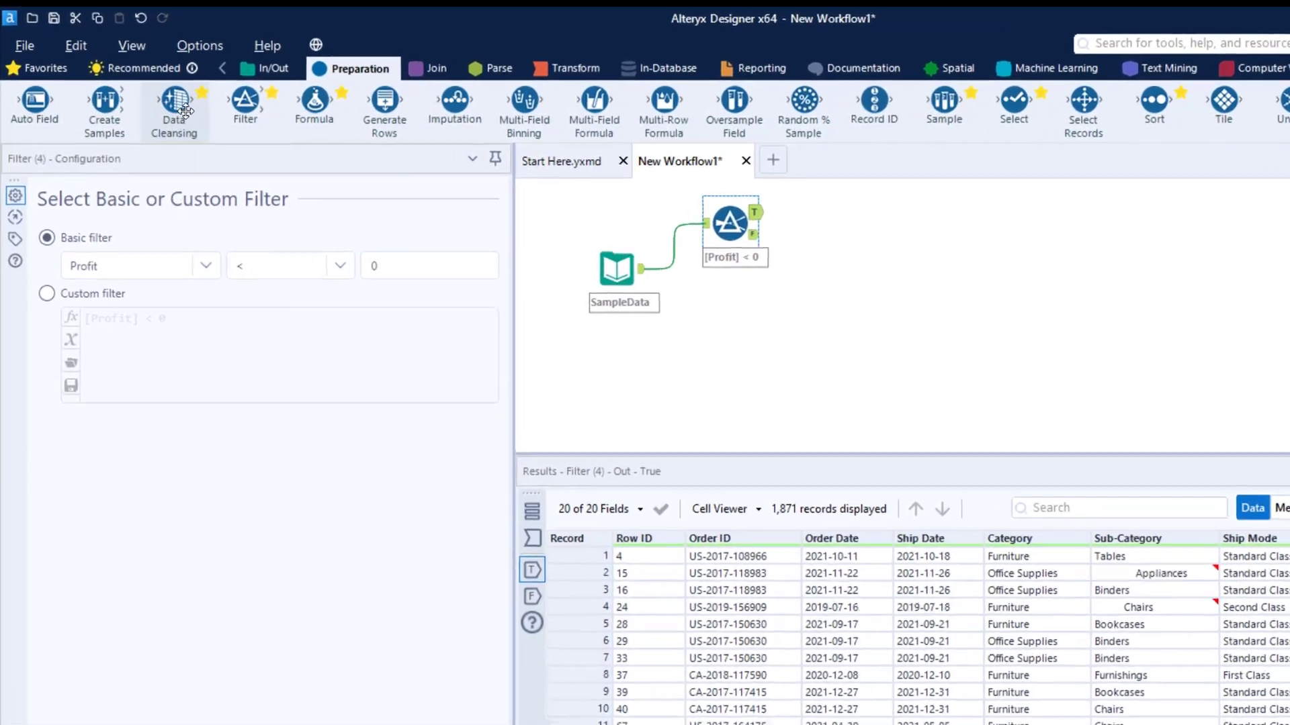
Step: Add a second Filter tool below the first one and connect it to the SampleData input
left_click_drag(261, 114, 756, 336)
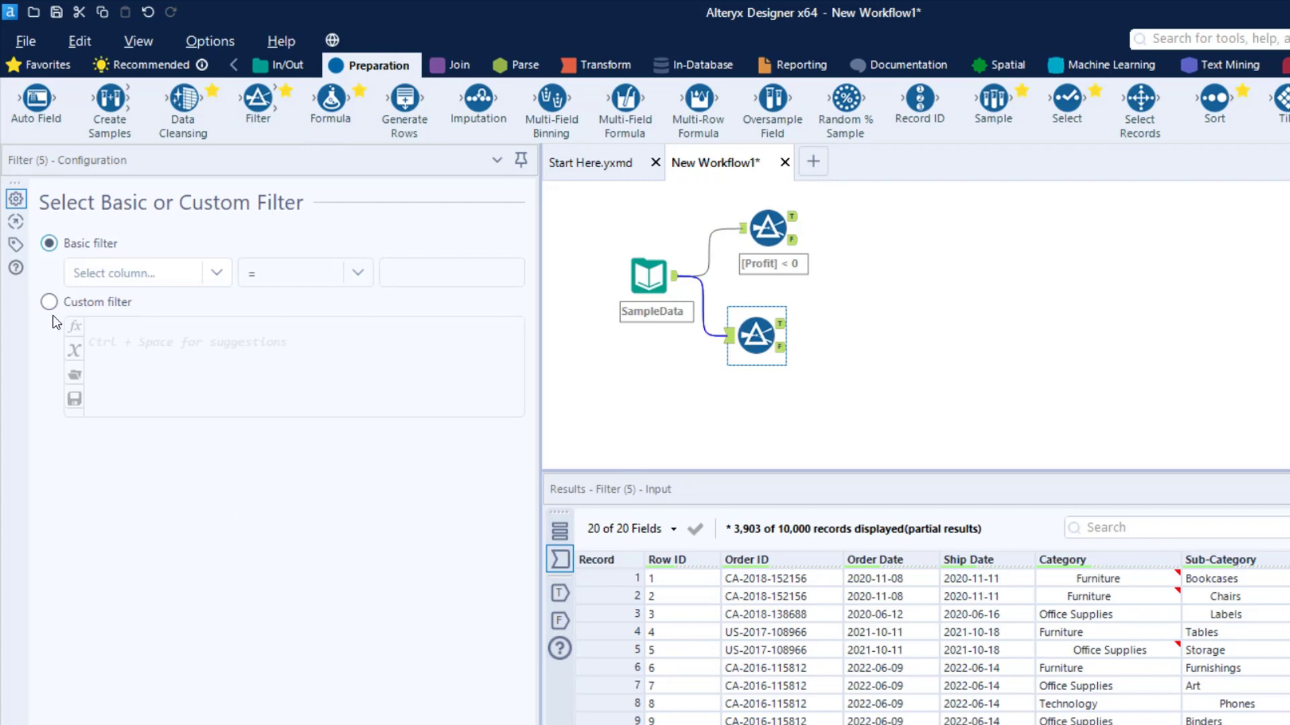
left_click(208, 278)
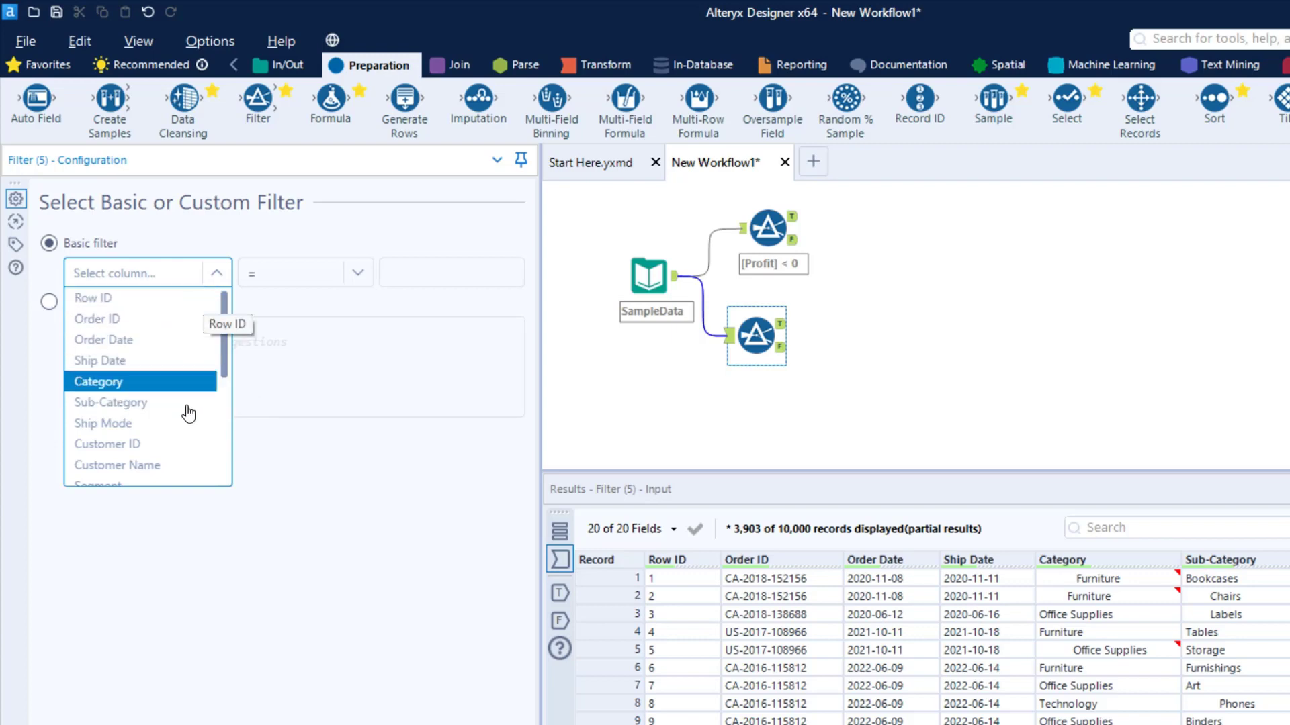
left_click(331, 491)
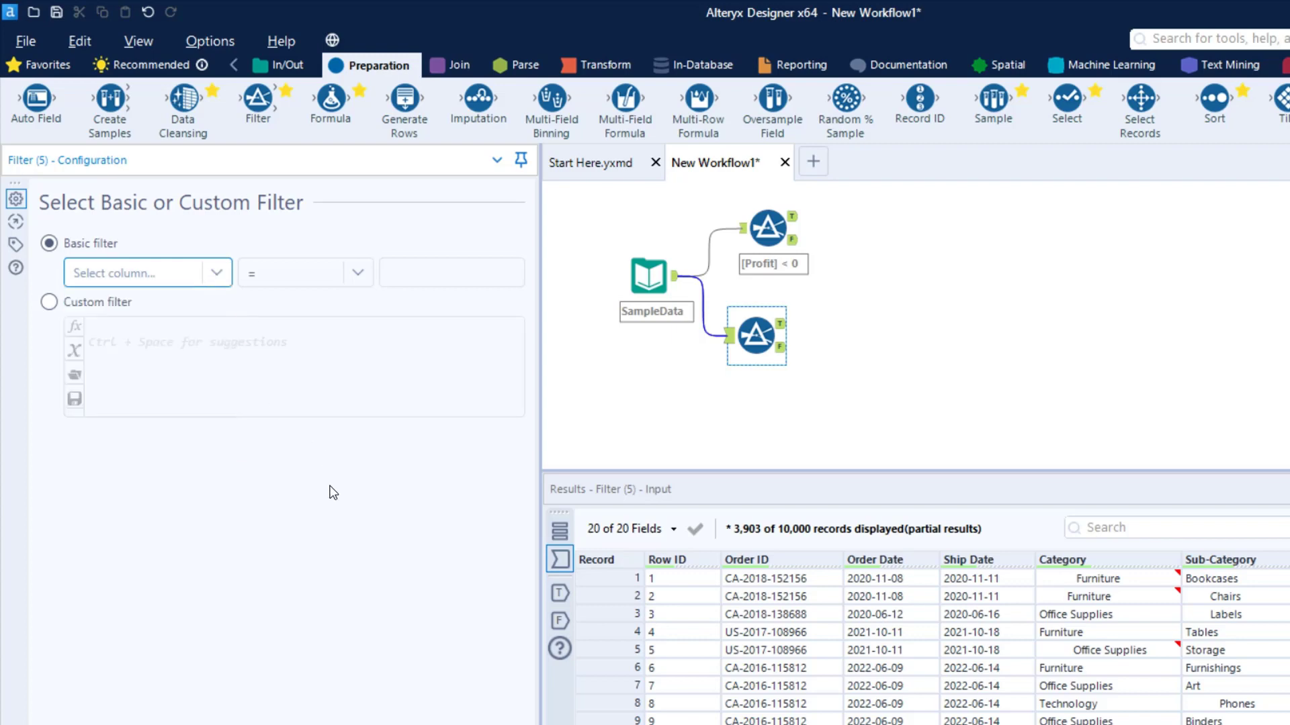
Step: Try running the workflow with an empty custom filter and with a basic filter that has no column selected
left_click(52, 306)
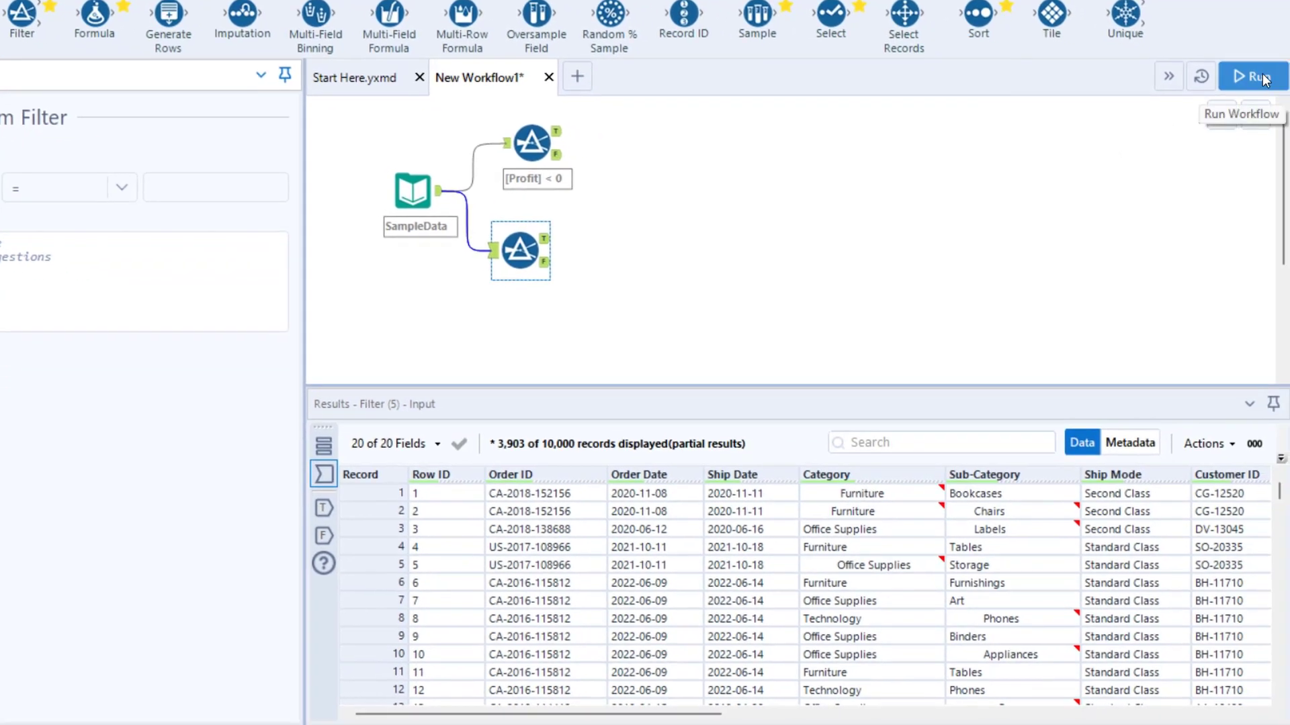
left_click(1246, 80)
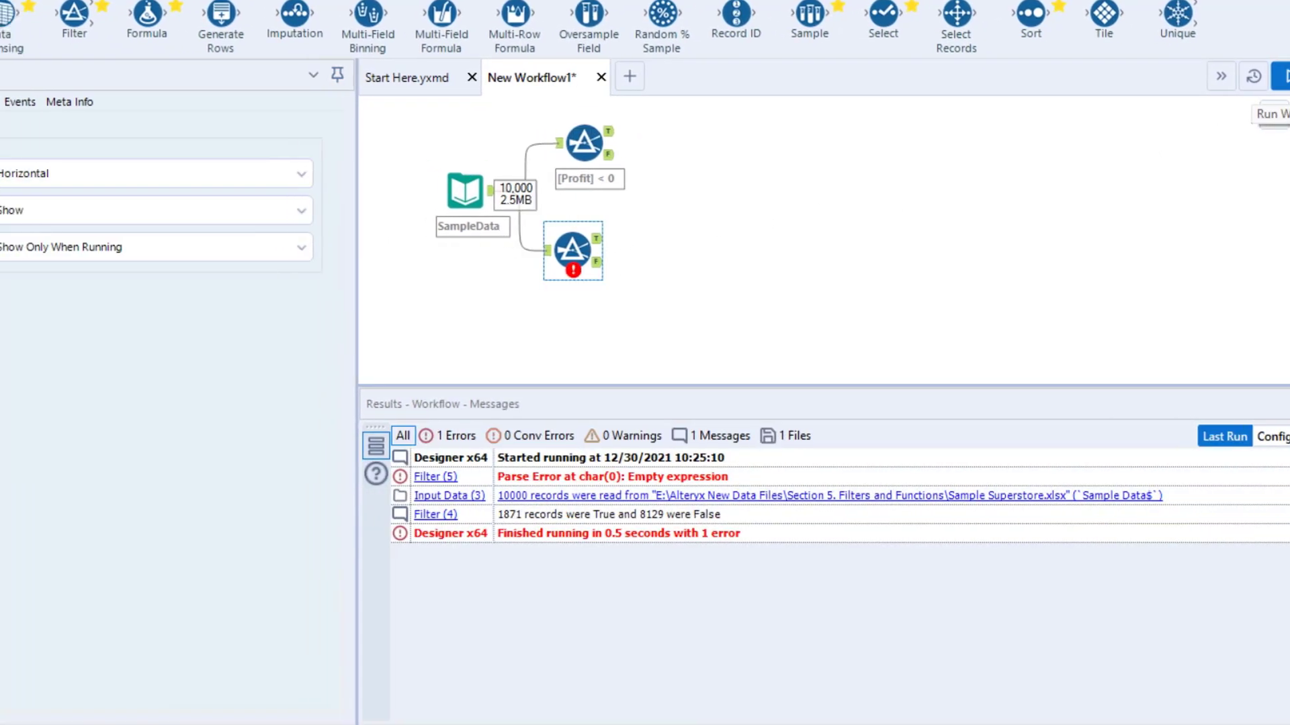
left_click(573, 250)
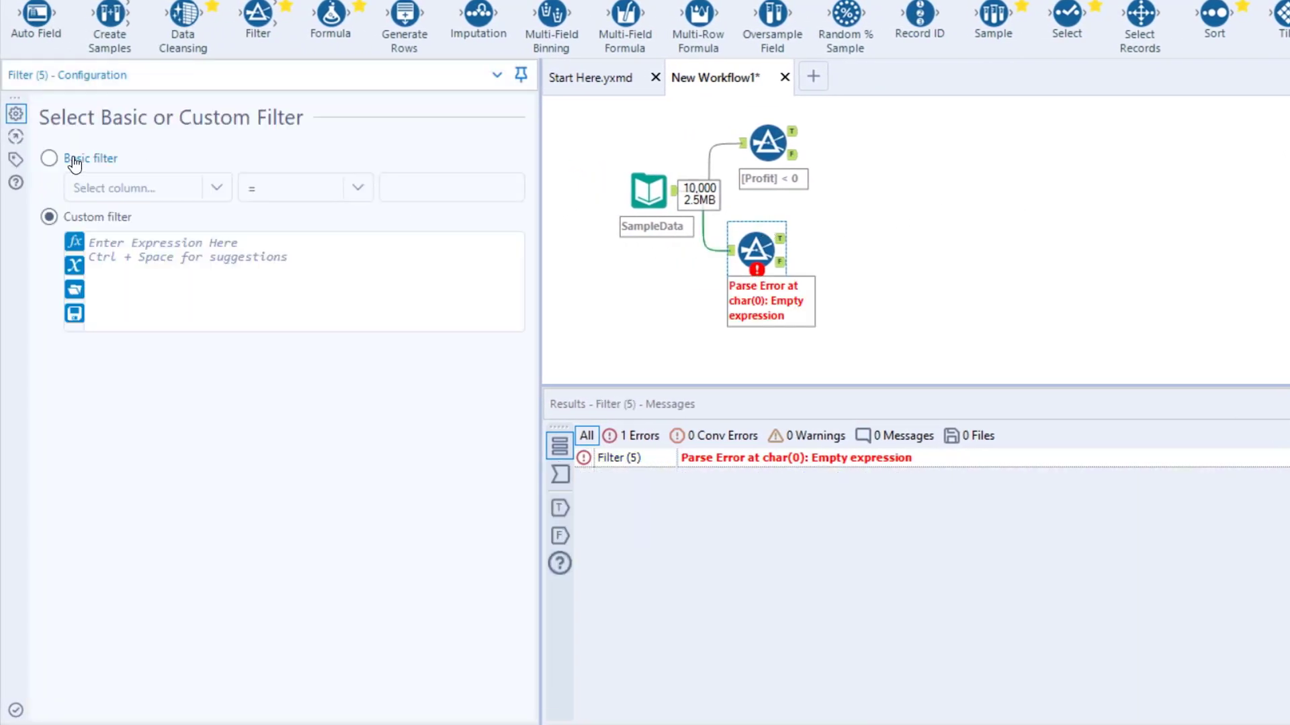
left_click(74, 164)
left_click(1242, 82)
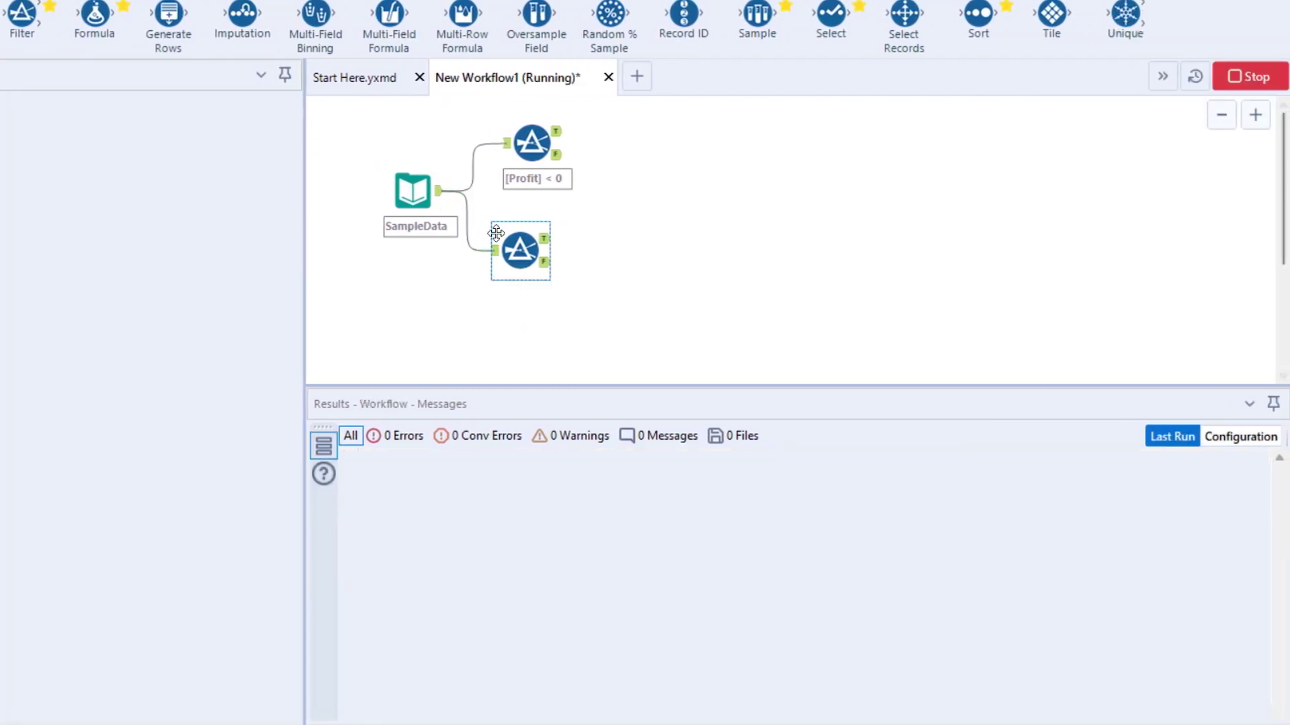
left_click(546, 243)
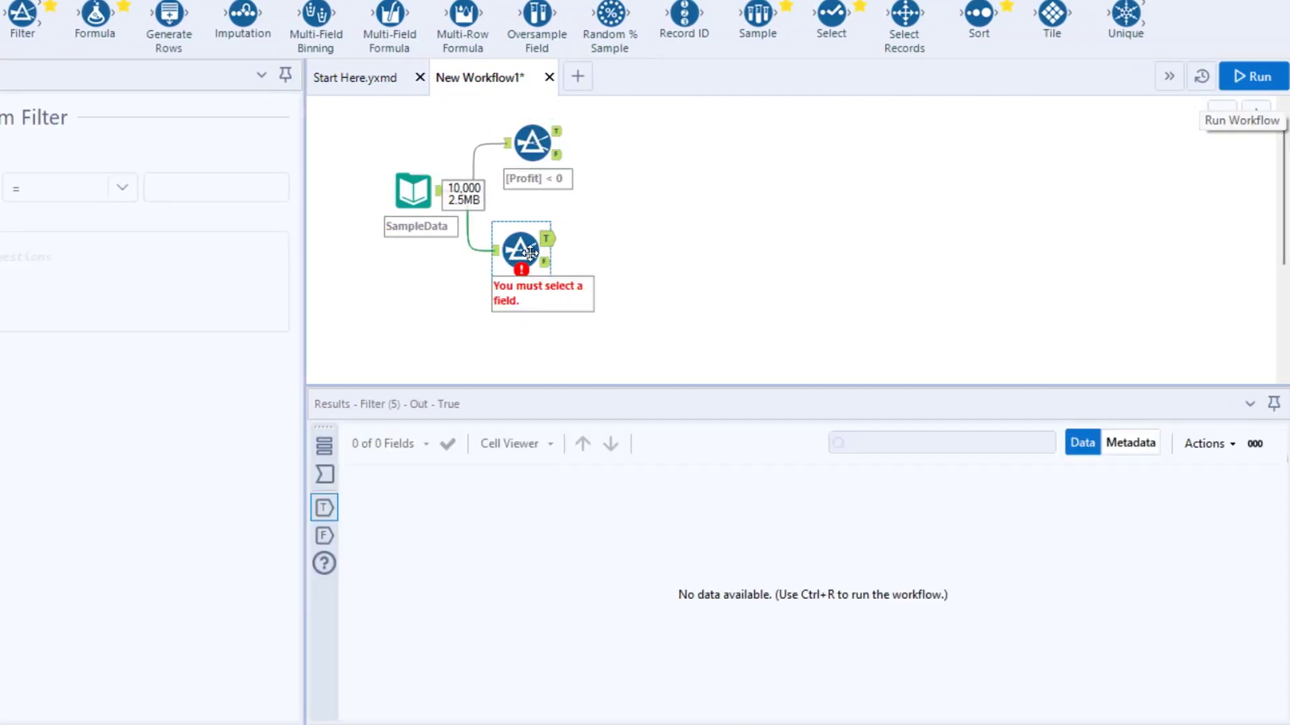
Step: Set the new filter's basic condition to Region Equals West and run the workflow
left_click(171, 190)
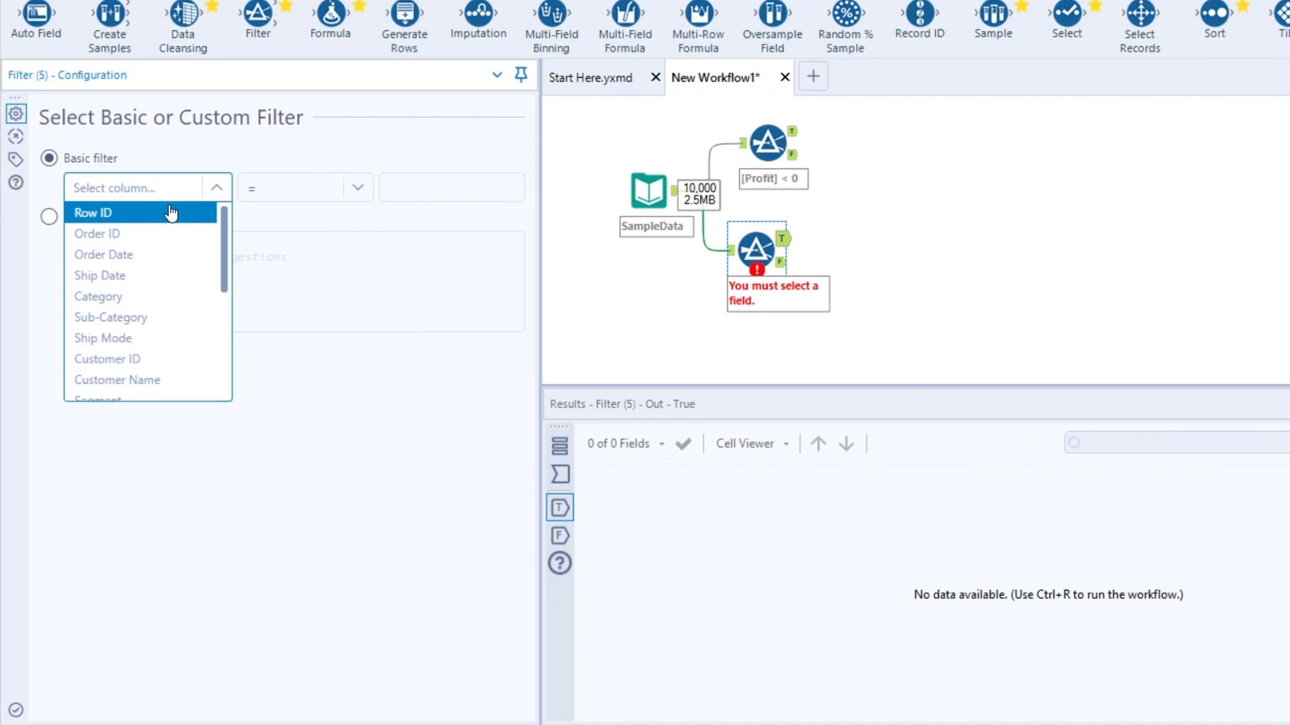
scroll(176, 269, "down", 3)
left_click(161, 303)
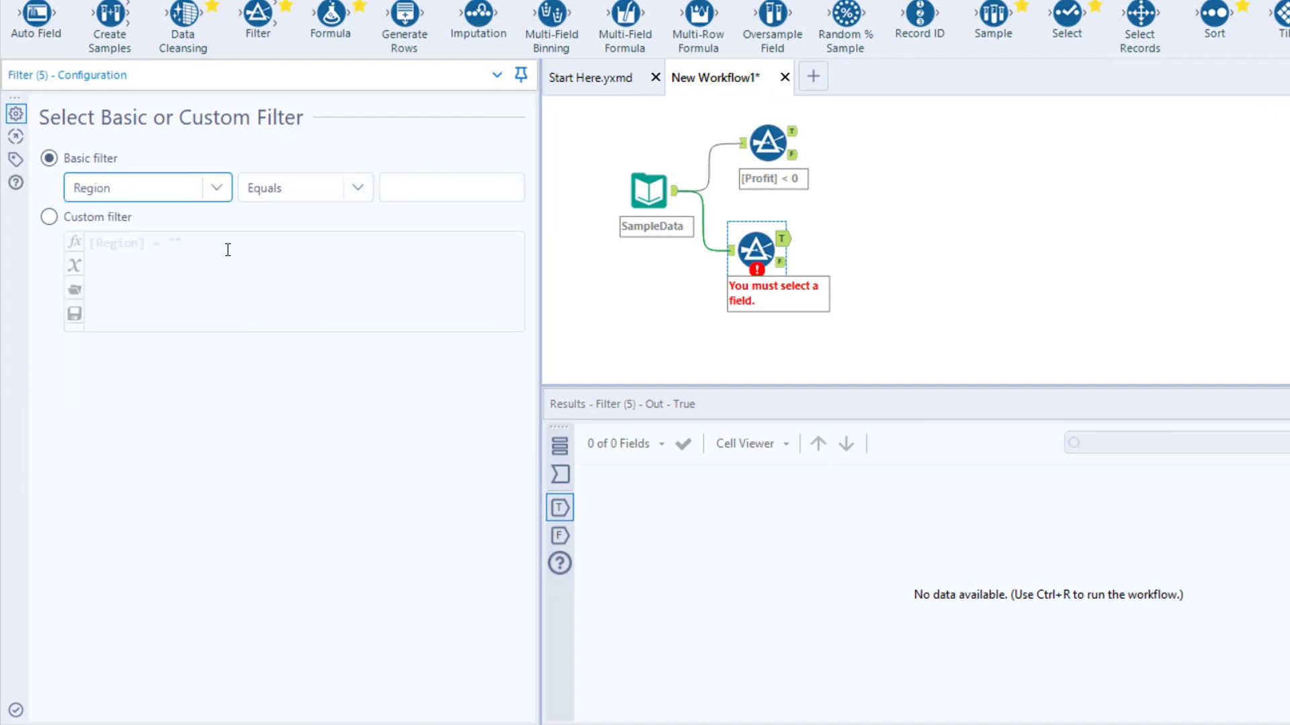
left_click(437, 189)
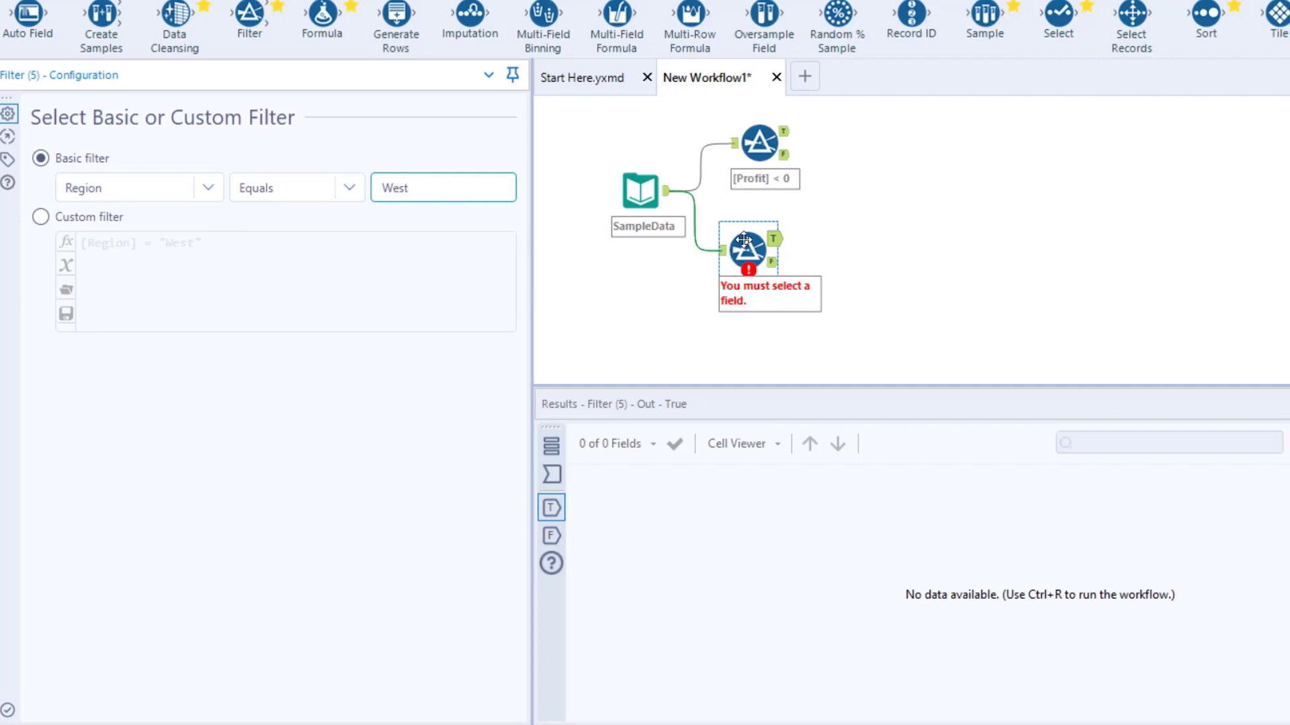
left_click(1251, 83)
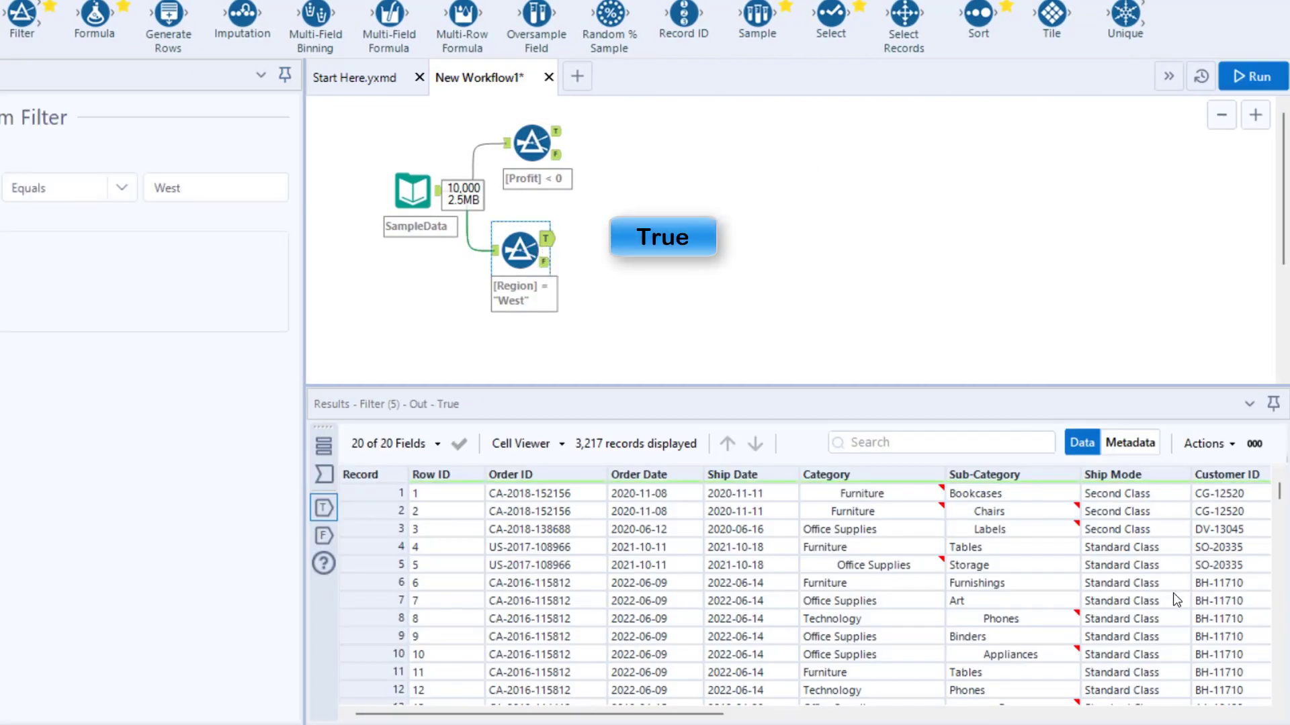
Step: Examine the Region column in the filter's True output and compare it with the basic and custom filter conditions
left_click_drag(699, 714, 1034, 718)
mouse_move(1160, 459)
left_mouse_down()
mouse_move(1175, 468)
mouse_move(1236, 707)
left_mouse_up()
left_click_drag(1166, 497, 552, 257)
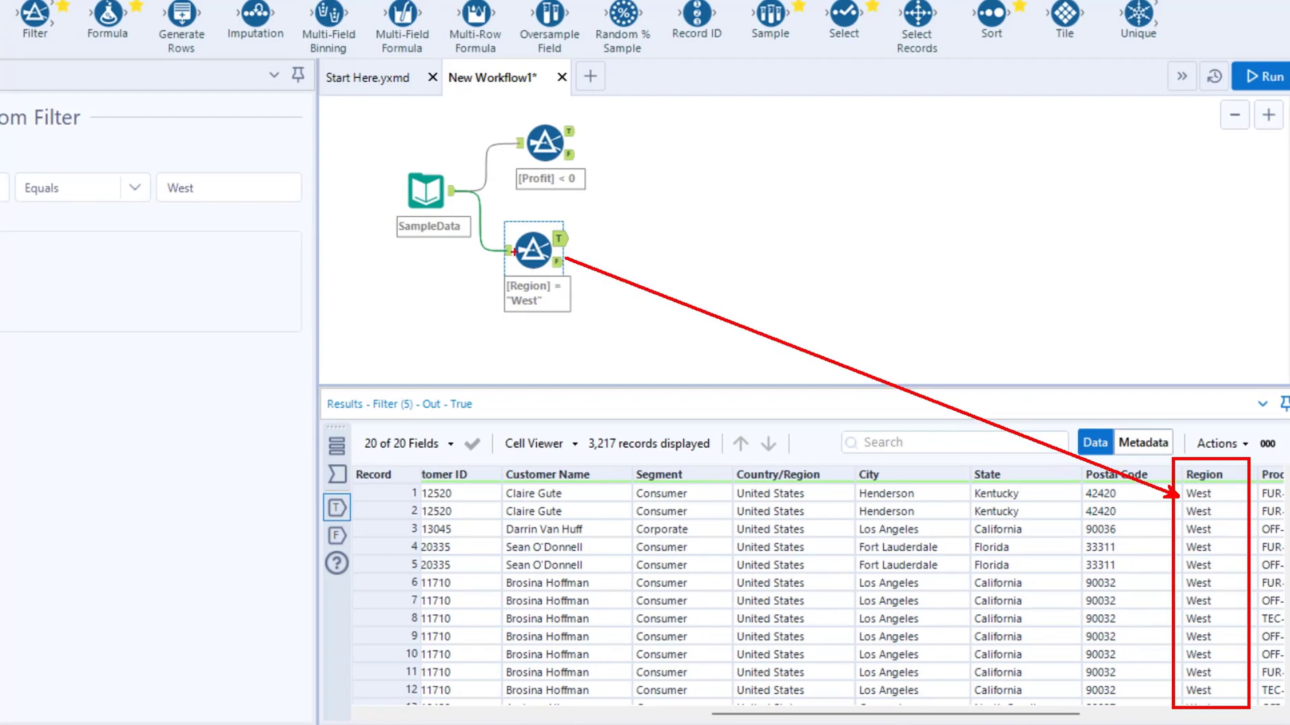
left_click_drag(51, 168, 533, 211)
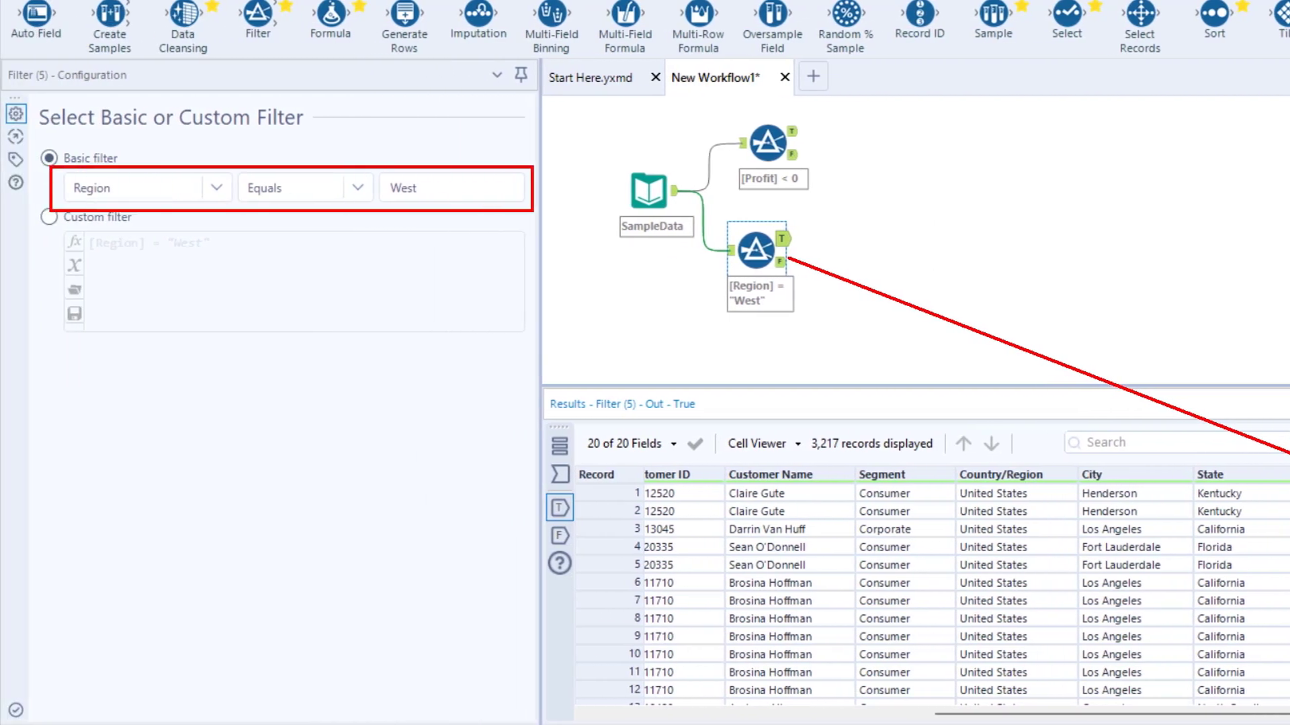
key("Escape")
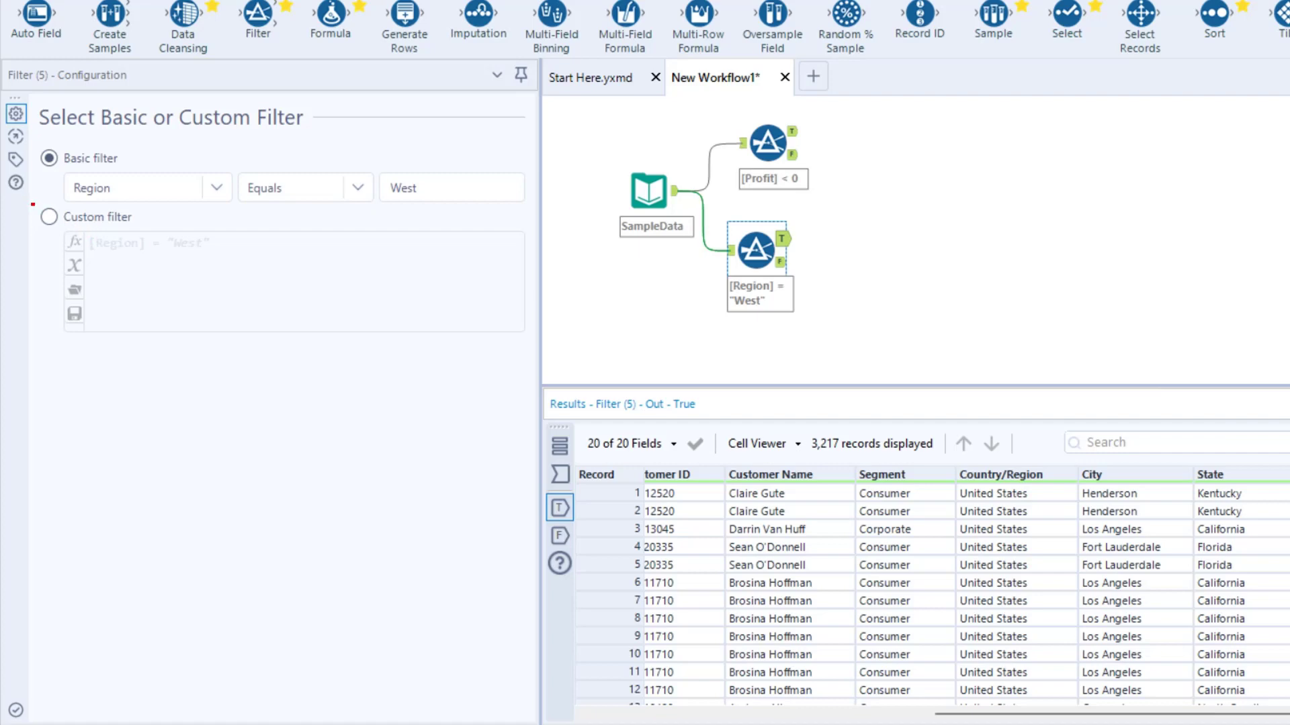
mouse_move(32, 204)
left_mouse_down()
mouse_move(146, 230)
mouse_move(153, 256)
mouse_move(216, 258)
left_mouse_up()
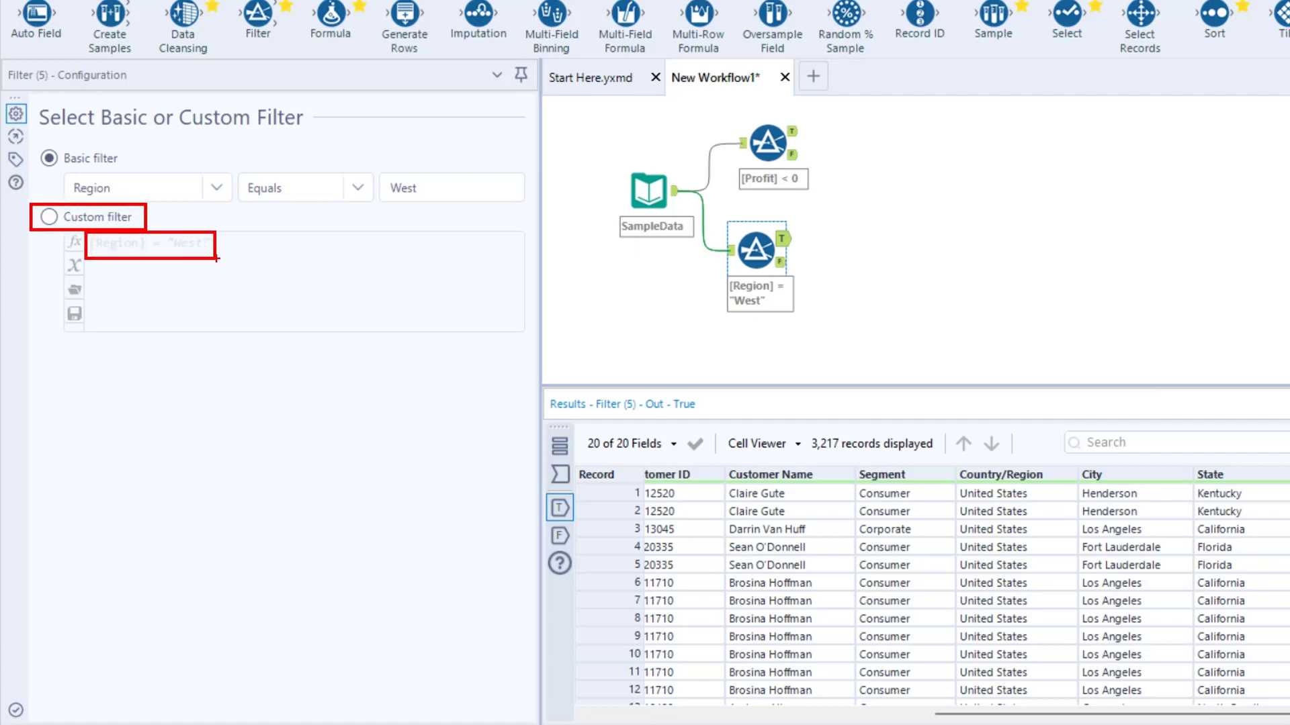
key("Escape")
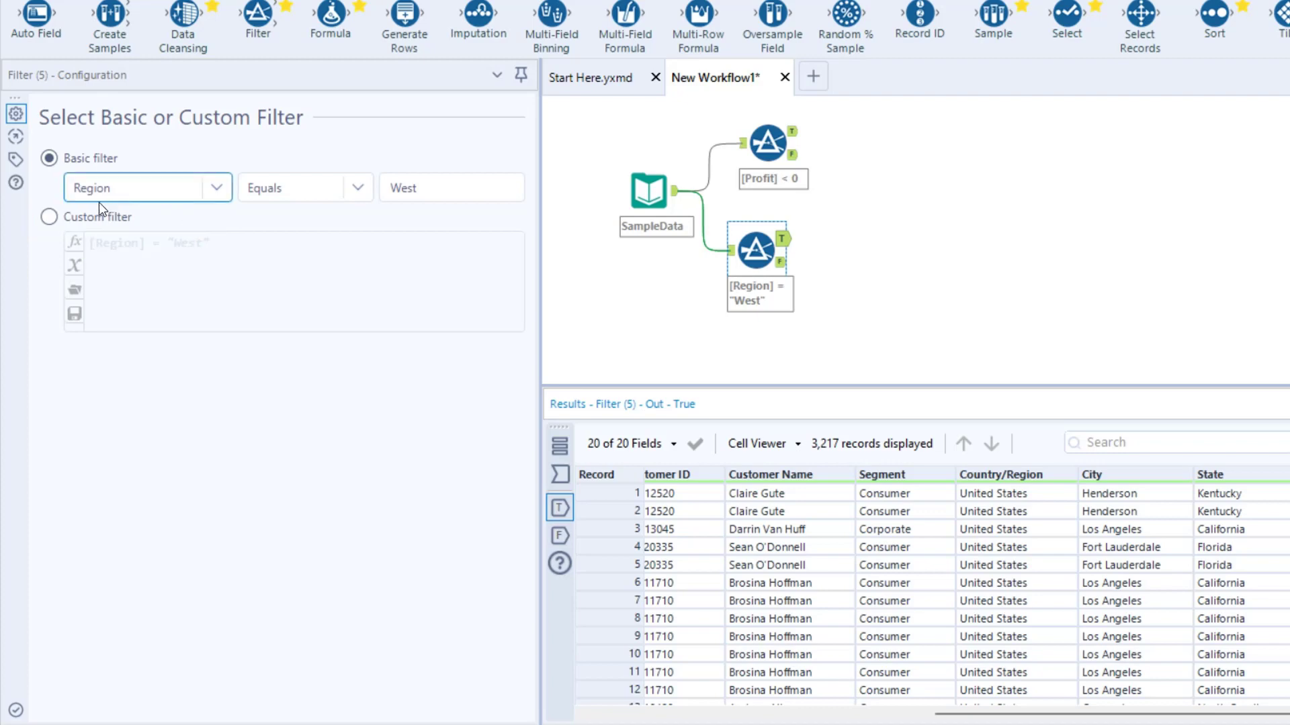
Step: Switch the second filter to a custom filter and extend its expression to [Region] = "West" or [Region] = "East"
left_click(49, 217)
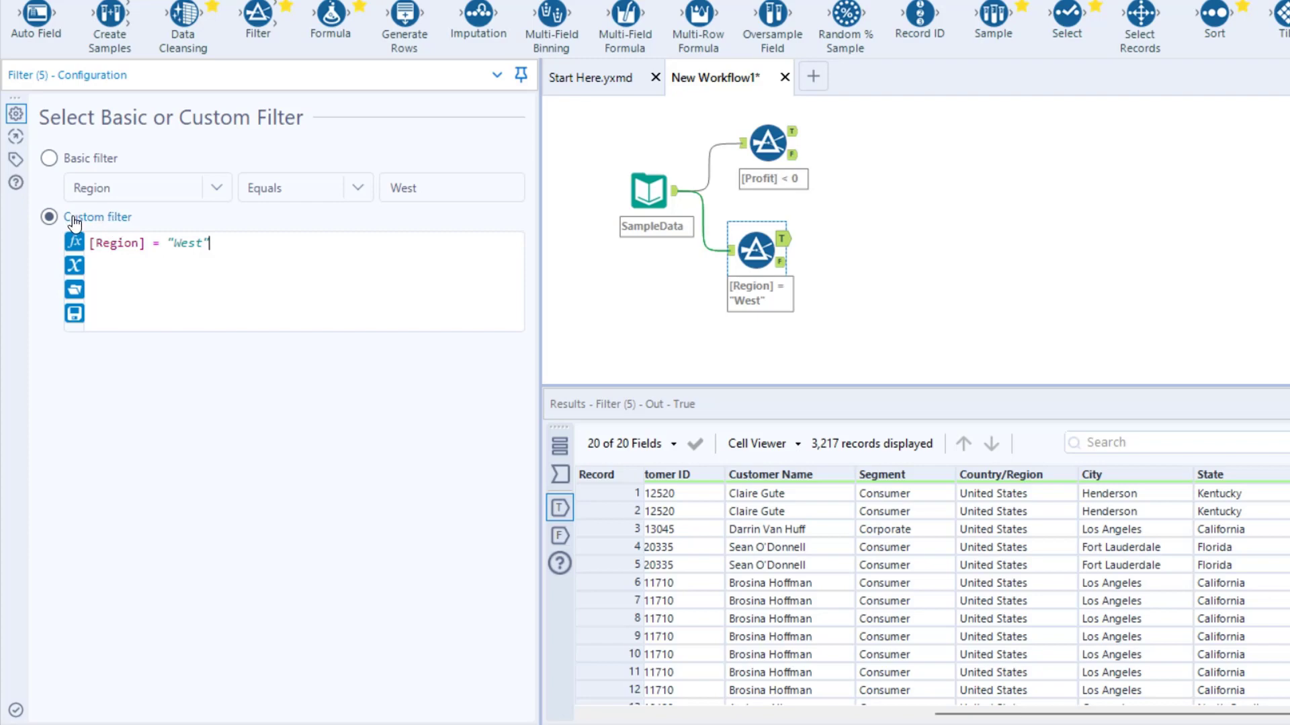
key("ctrl+2")
left_click_drag(142, 183, 388, 148)
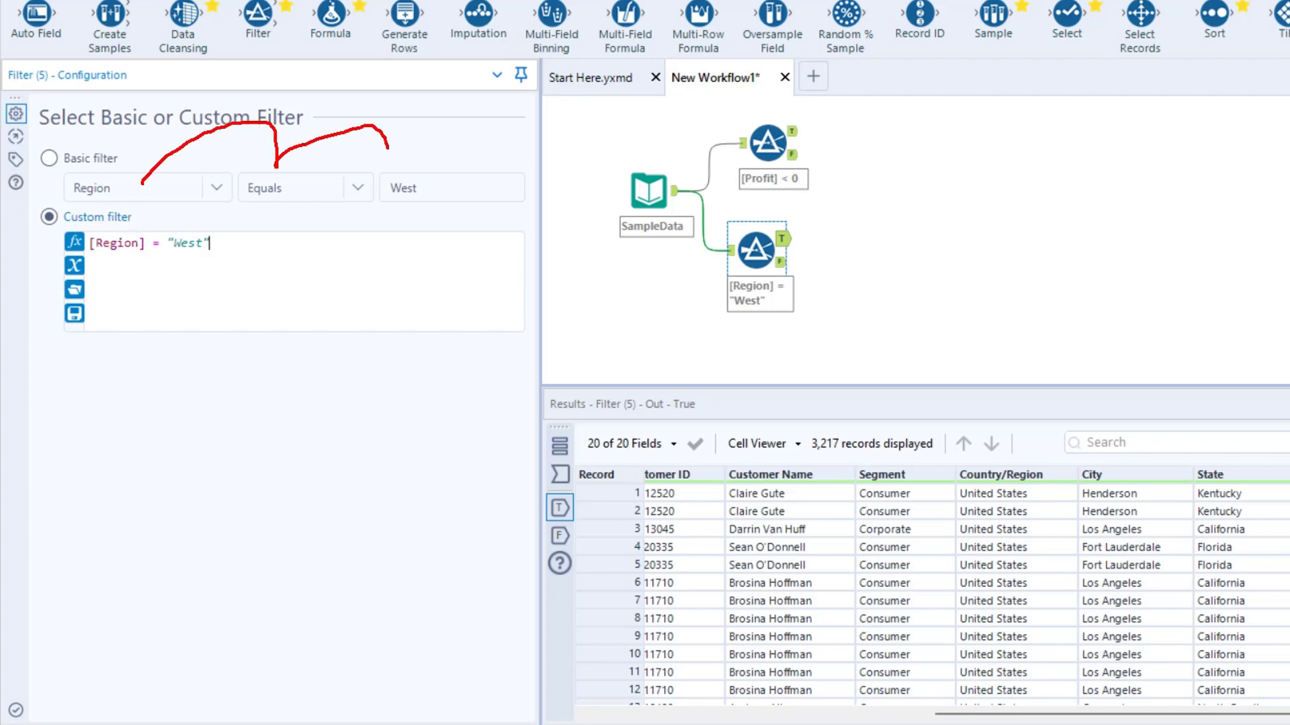
left_click_drag(179, 260, 251, 419)
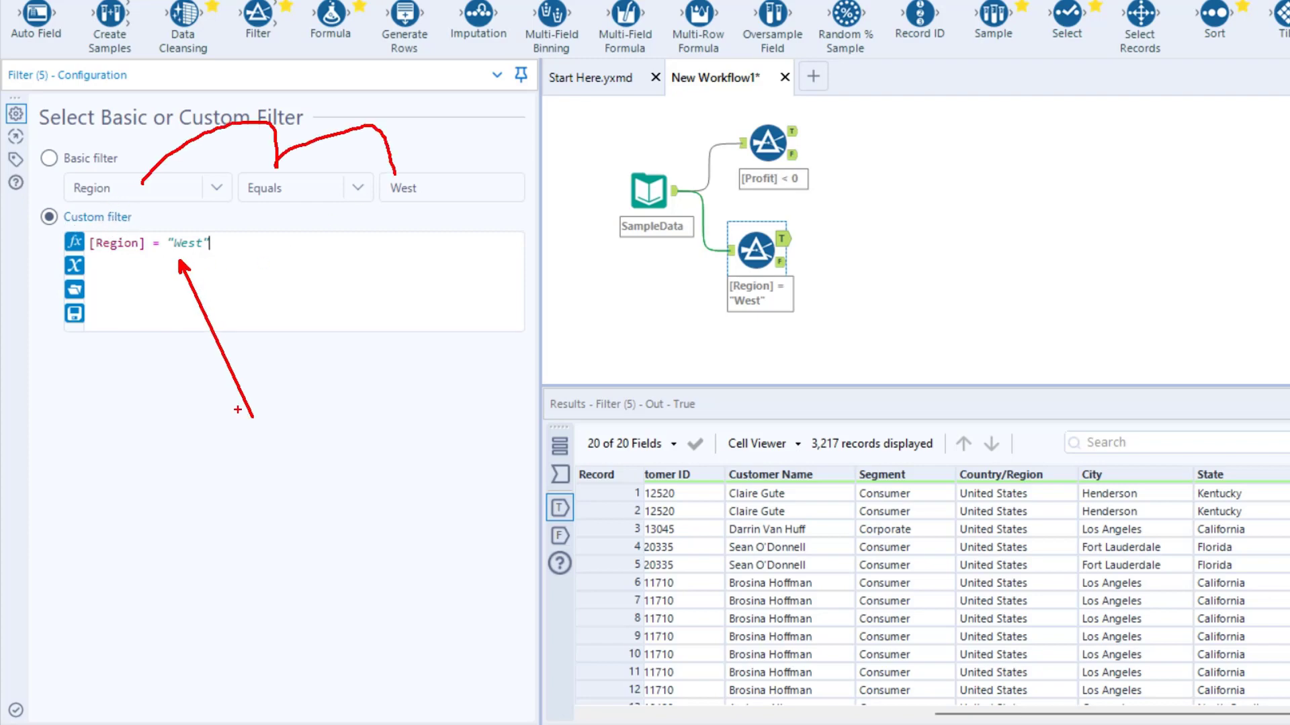
key("Escape")
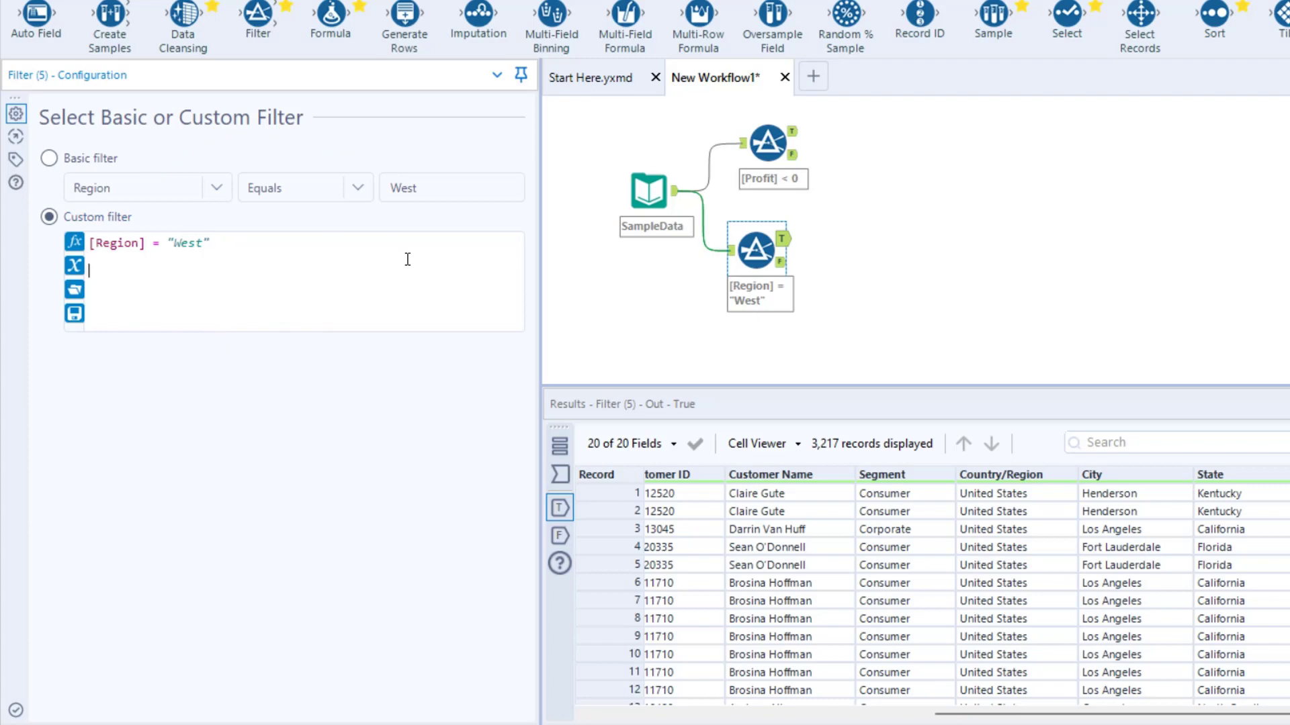
type("Region")
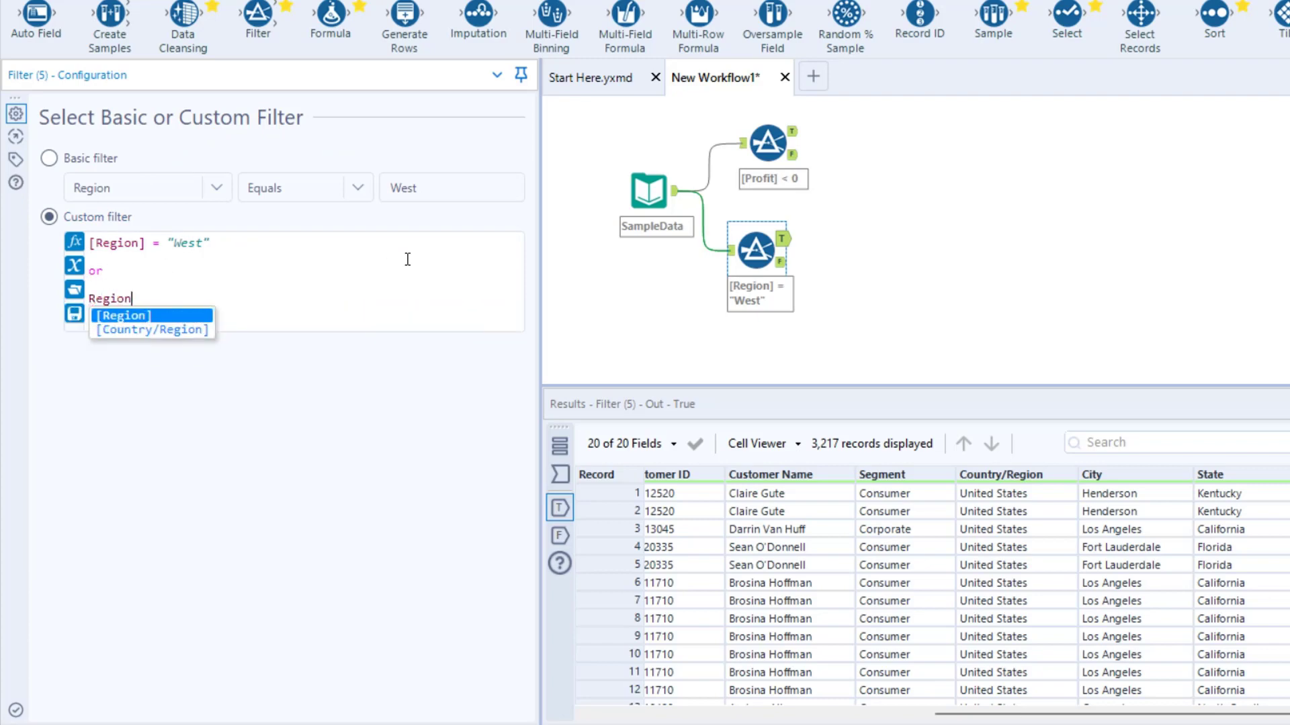
key("Return")
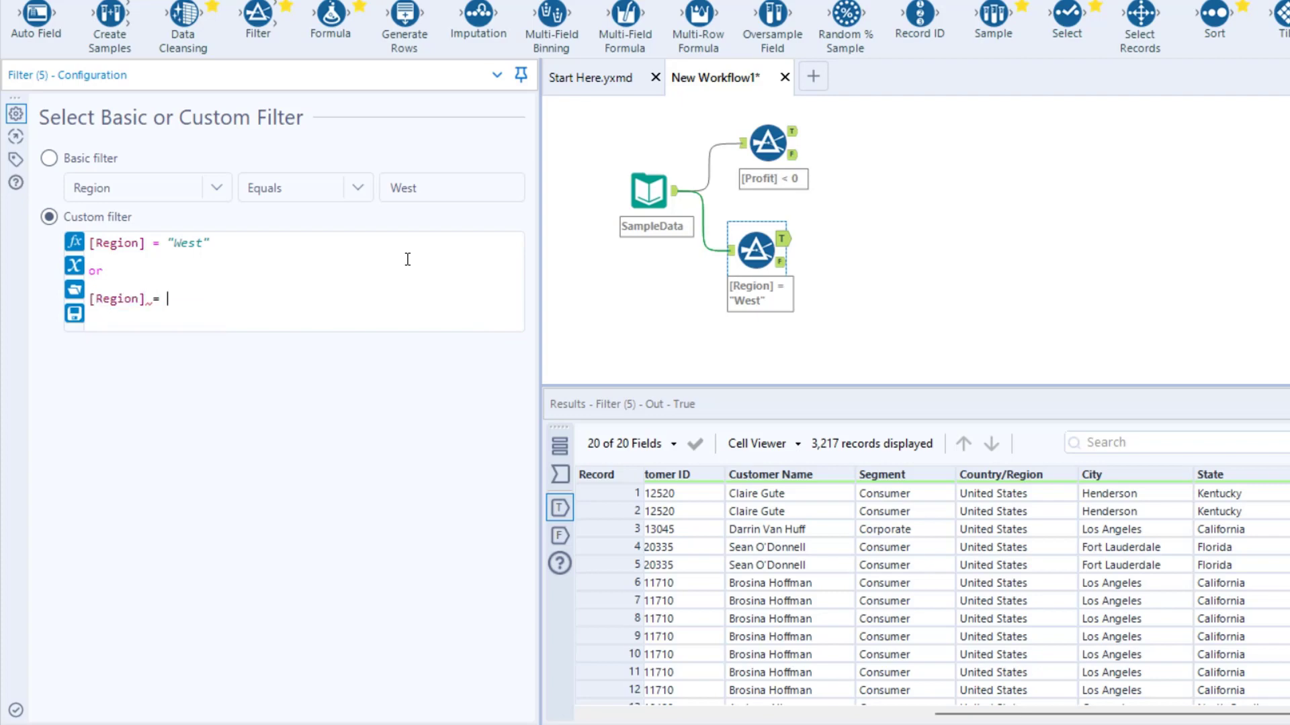
type("= \"East\"")
mouse_move(158, 224)
left_mouse_down()
mouse_move(223, 259)
mouse_move(215, 315)
left_mouse_up()
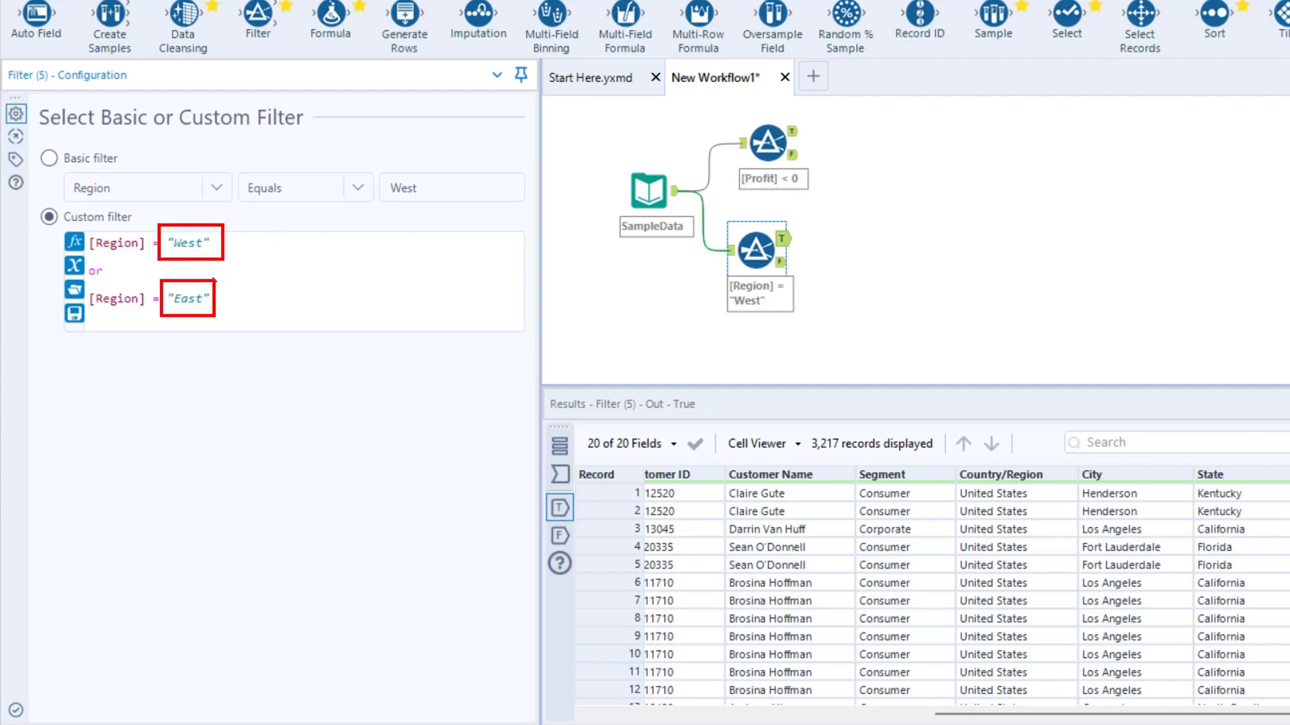
Step: Run the workflow and inspect the Region values in the second filter's True and False outputs
left_click(1248, 76)
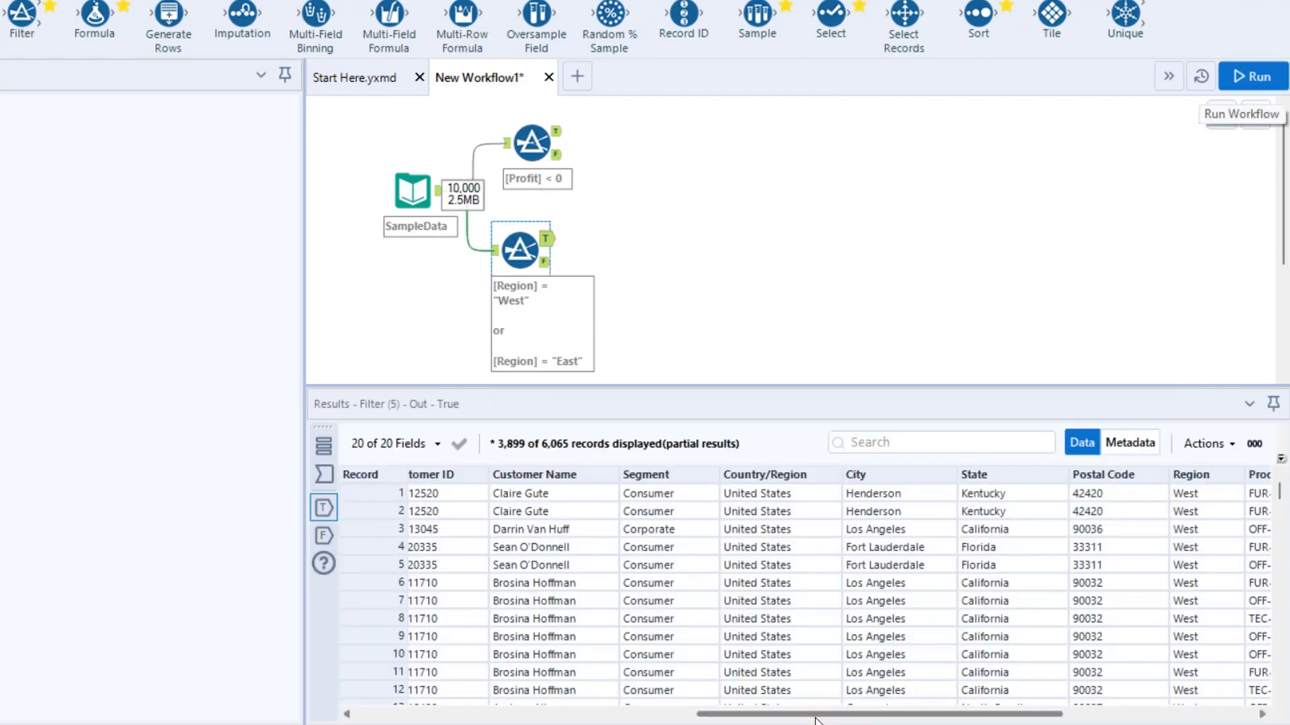
left_click_drag(832, 716, 918, 717)
scroll(968, 551, "down", 5)
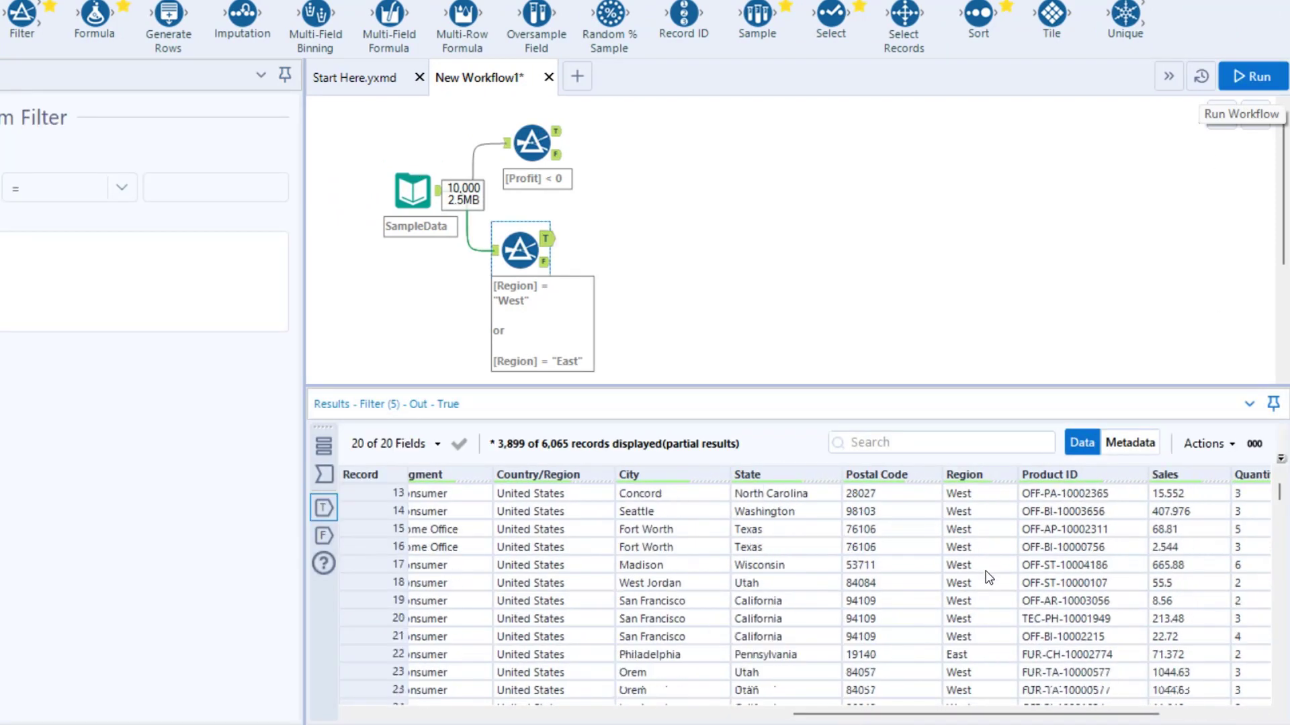
mouse_move(938, 557)
left_mouse_down()
mouse_move(985, 595)
mouse_move(1059, 497)
left_mouse_up()
left_click_drag(985, 592, 1035, 629)
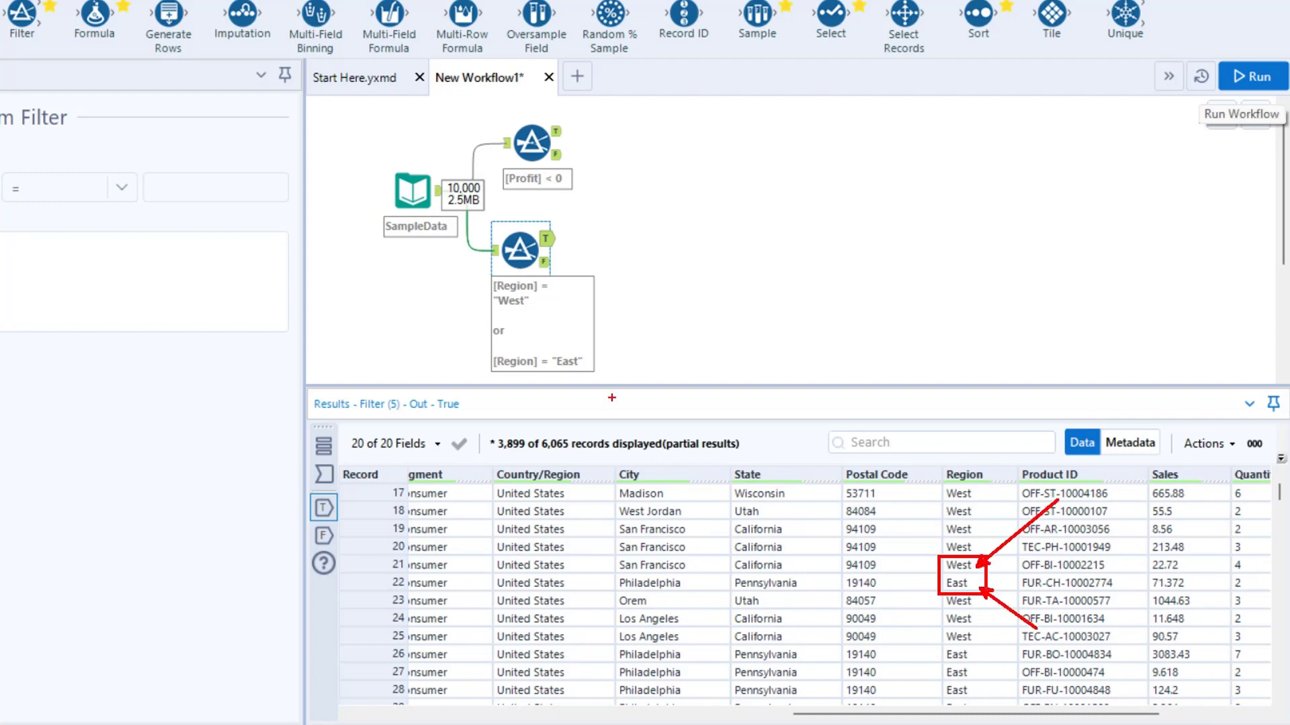
mouse_move(530, 226)
left_mouse_down()
mouse_move(559, 256)
mouse_move(774, 160)
left_mouse_up()
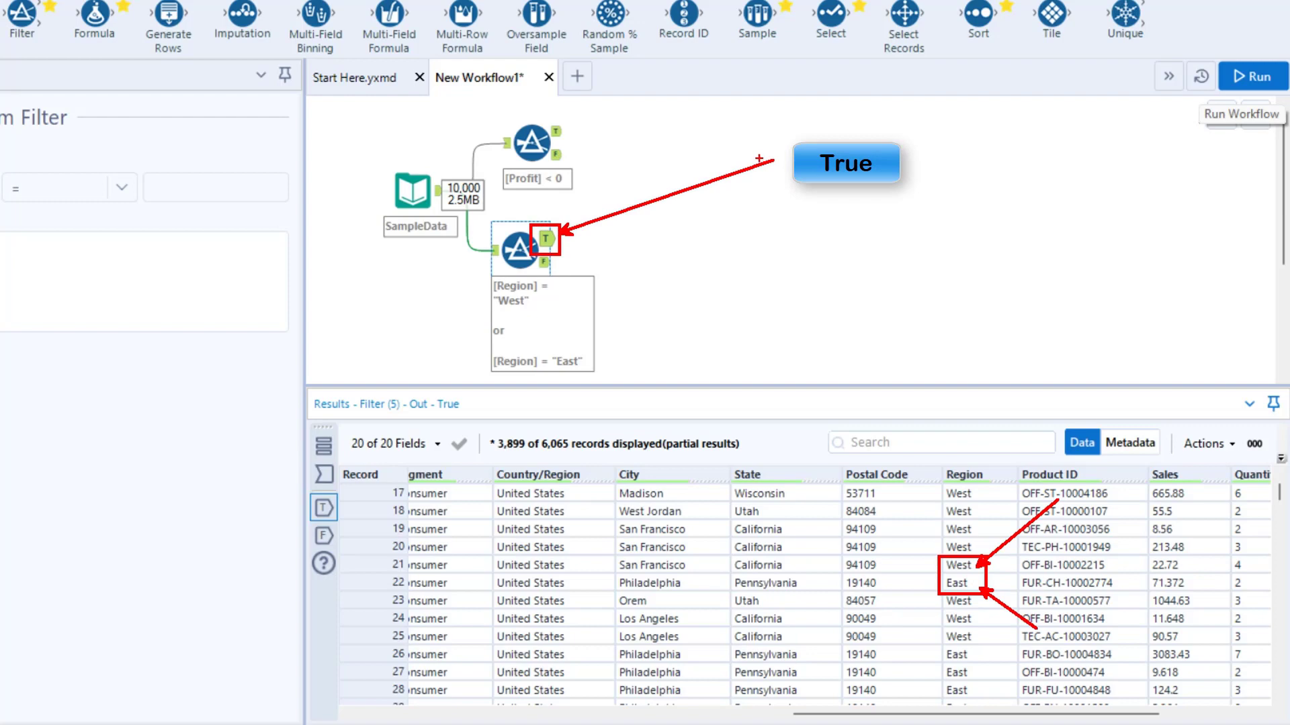
mouse_move(301, 491)
left_mouse_down()
mouse_move(341, 520)
mouse_move(200, 447)
left_mouse_up()
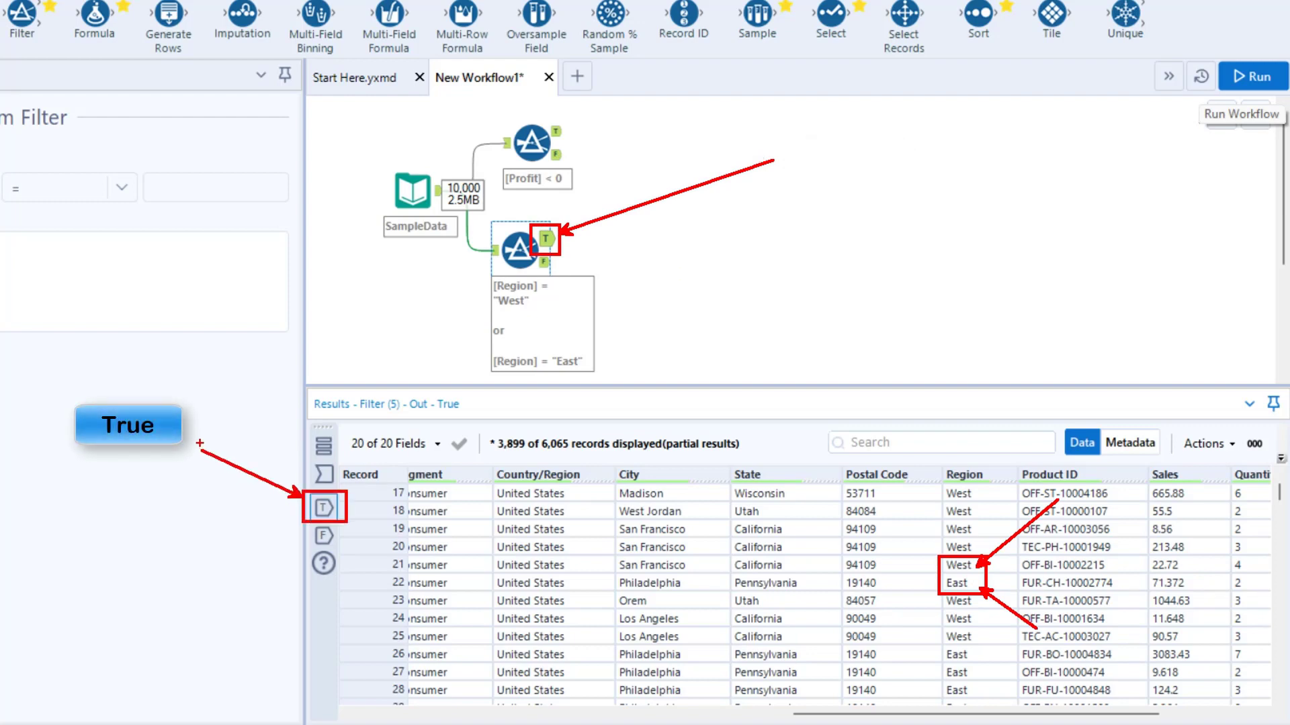
key("Escape")
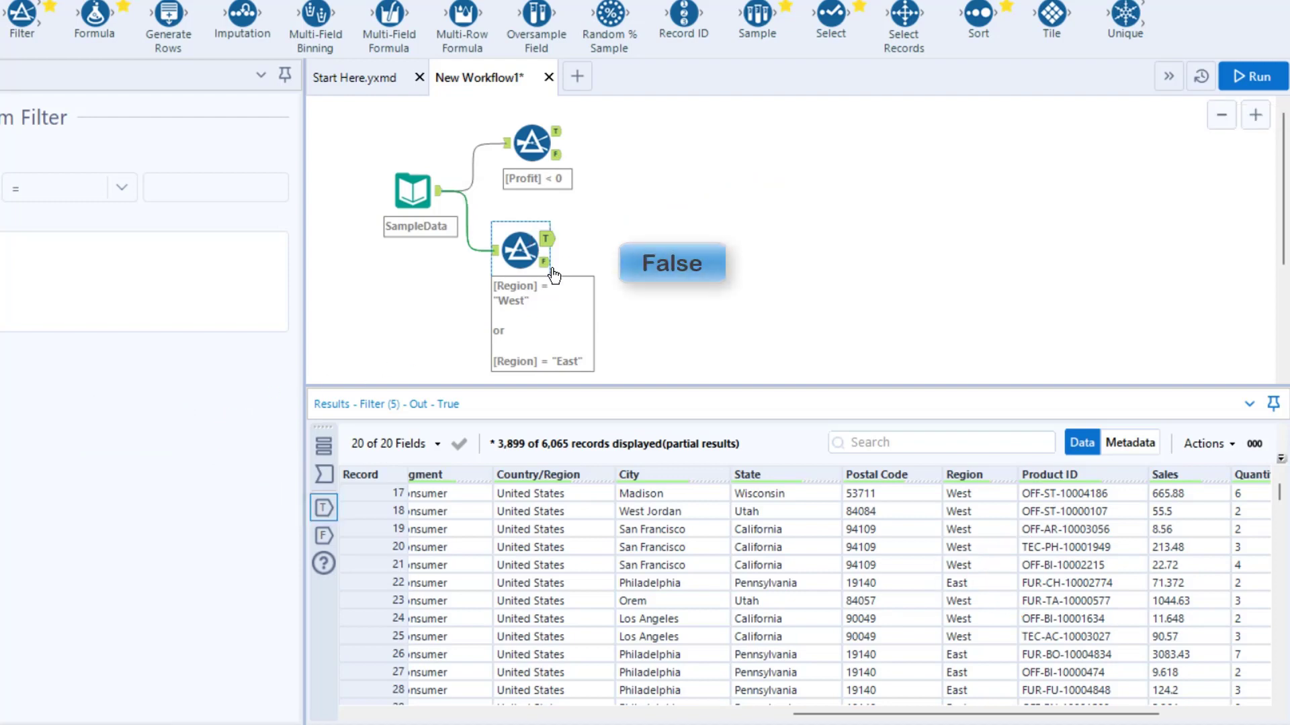
left_click(546, 263)
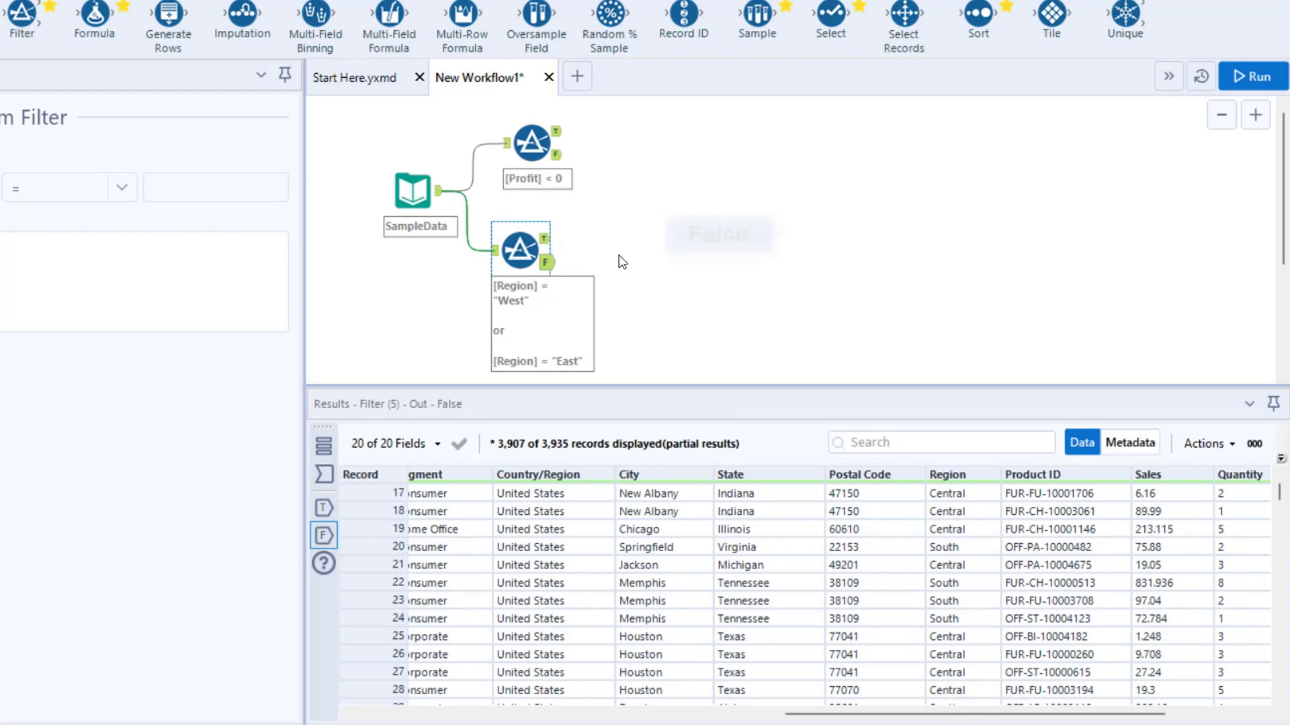
left_click(545, 239)
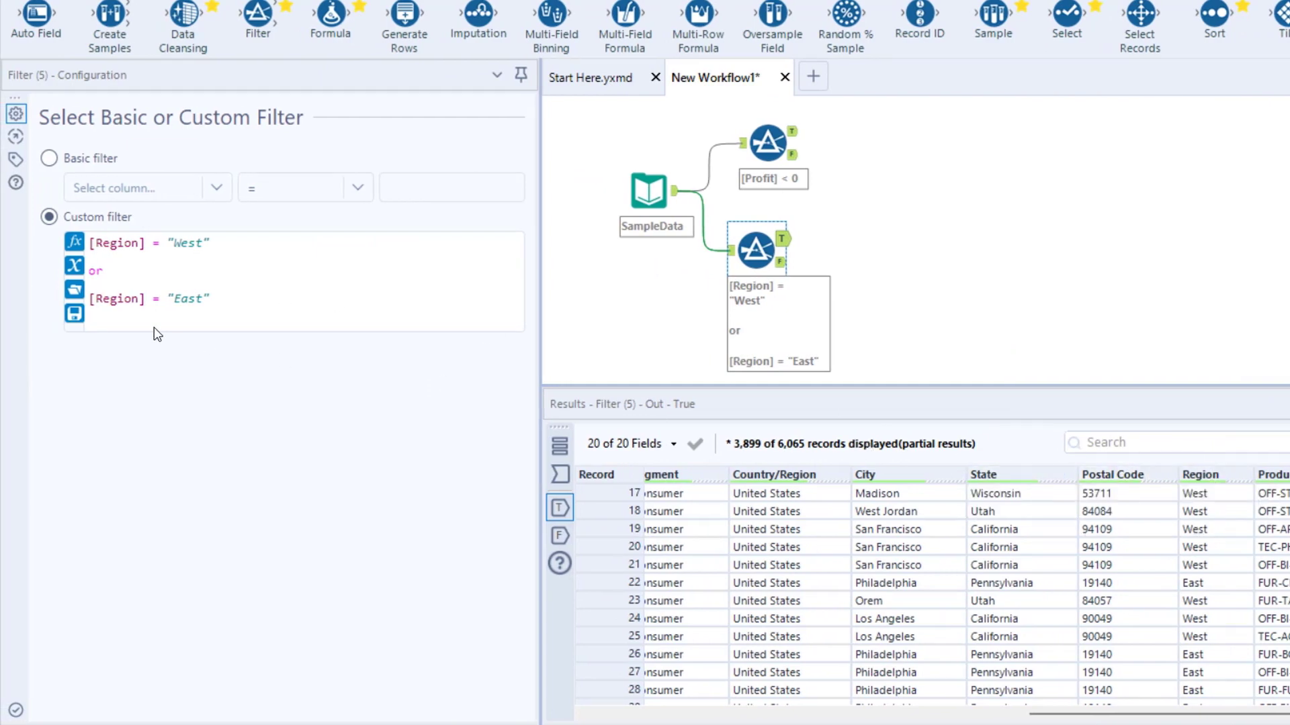
Step: Delete the or [Region] = "East" condition from the custom filter, rerun the workflow and show the second filter's True output
left_click_drag(253, 297, 74, 286)
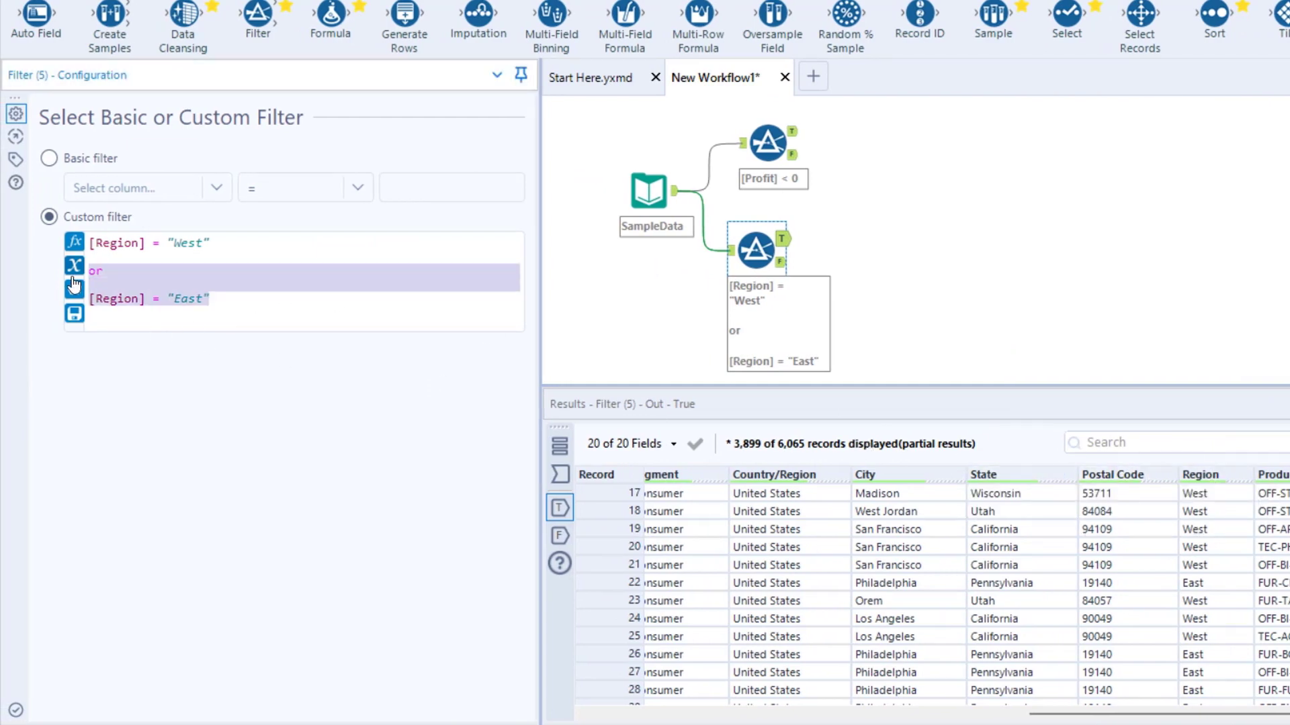
key("BackSpace")
left_click(1289, 75)
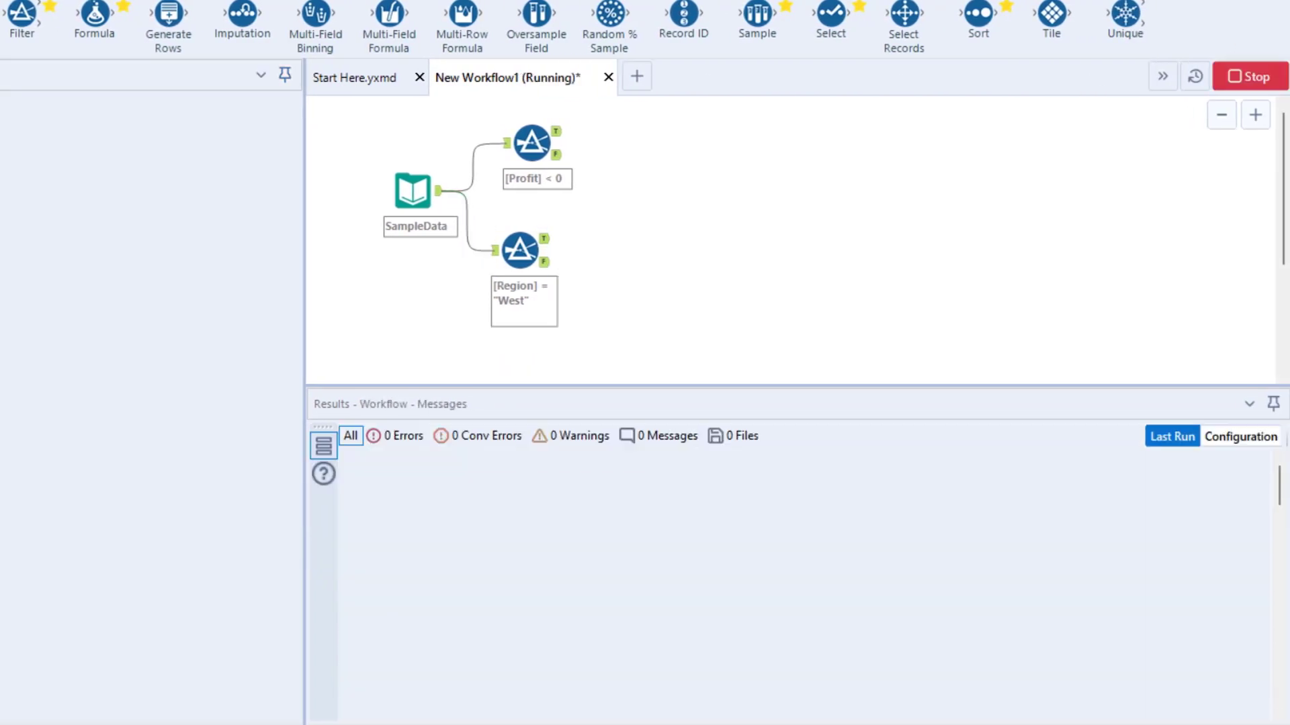
left_click(523, 251)
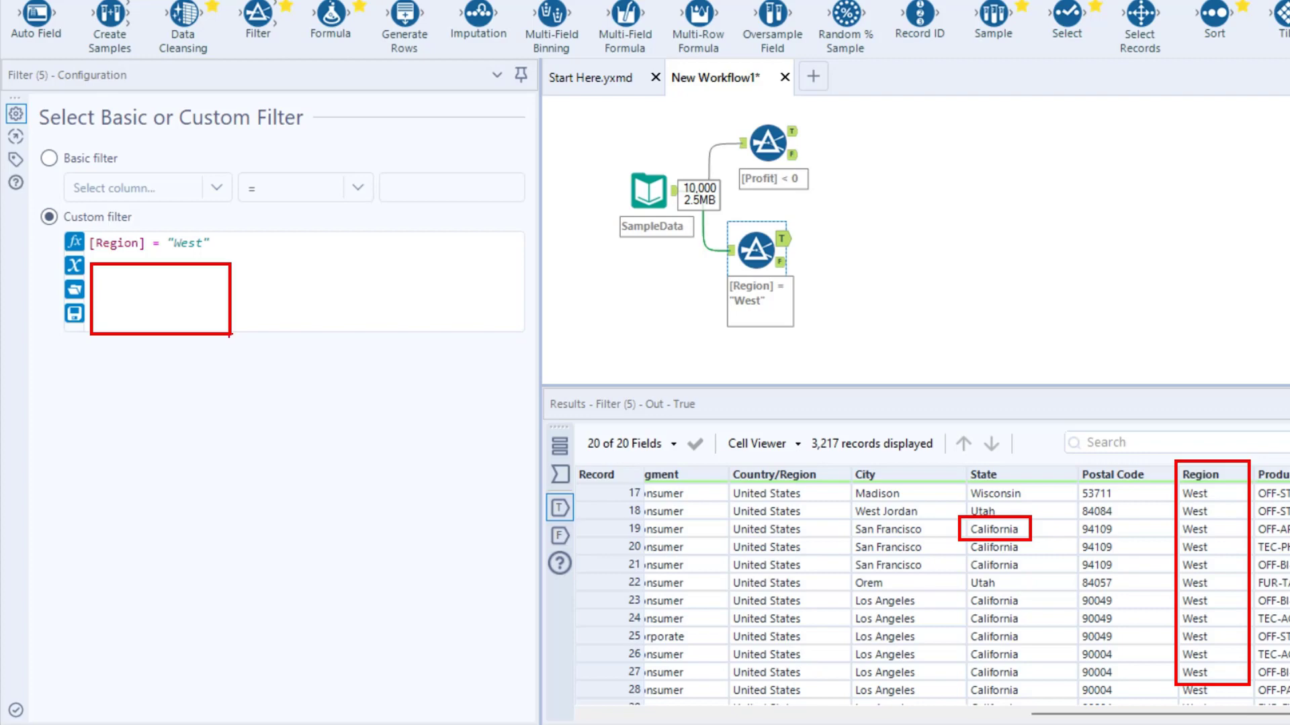
Step: Extend the second filter's custom expression with AND [State] = "California" below the [Region] = "West" condition
left_click(214, 259)
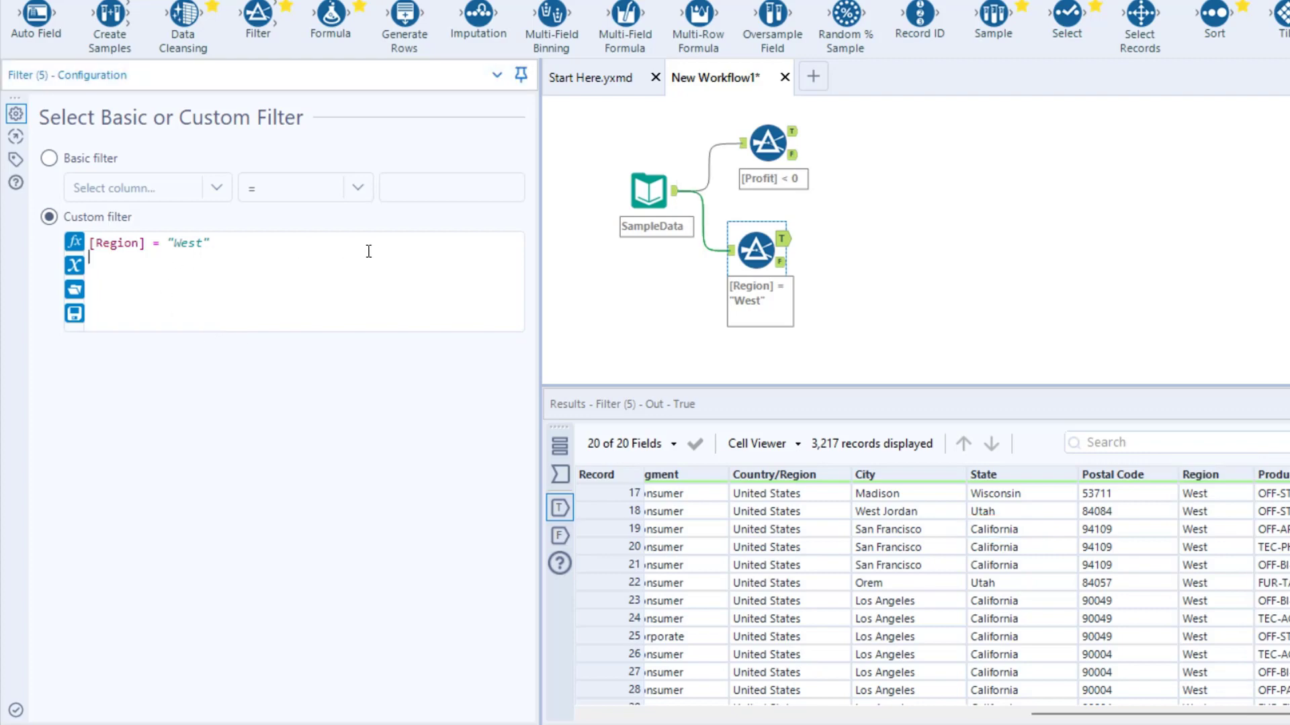
type("AND  ")
type("[State] ")
type("= \"California\"")
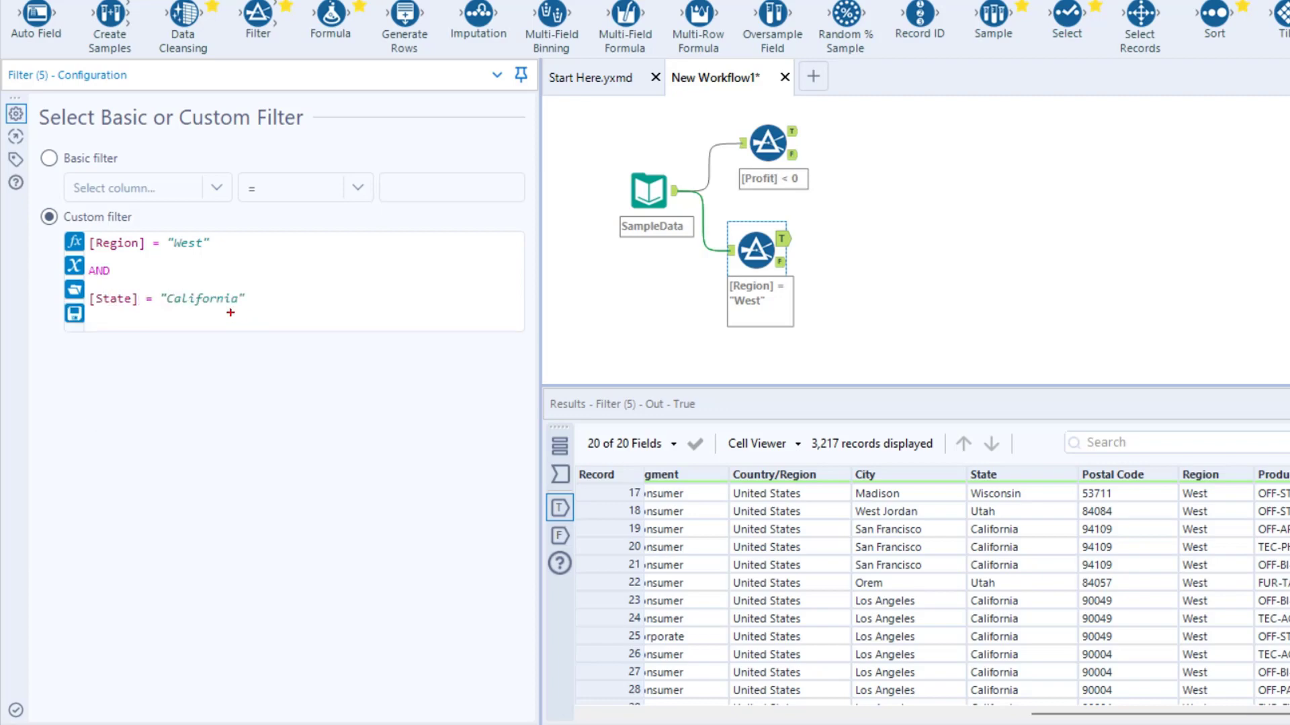
left_click_drag(243, 302, 274, 379)
left_click_drag(159, 303, 156, 365)
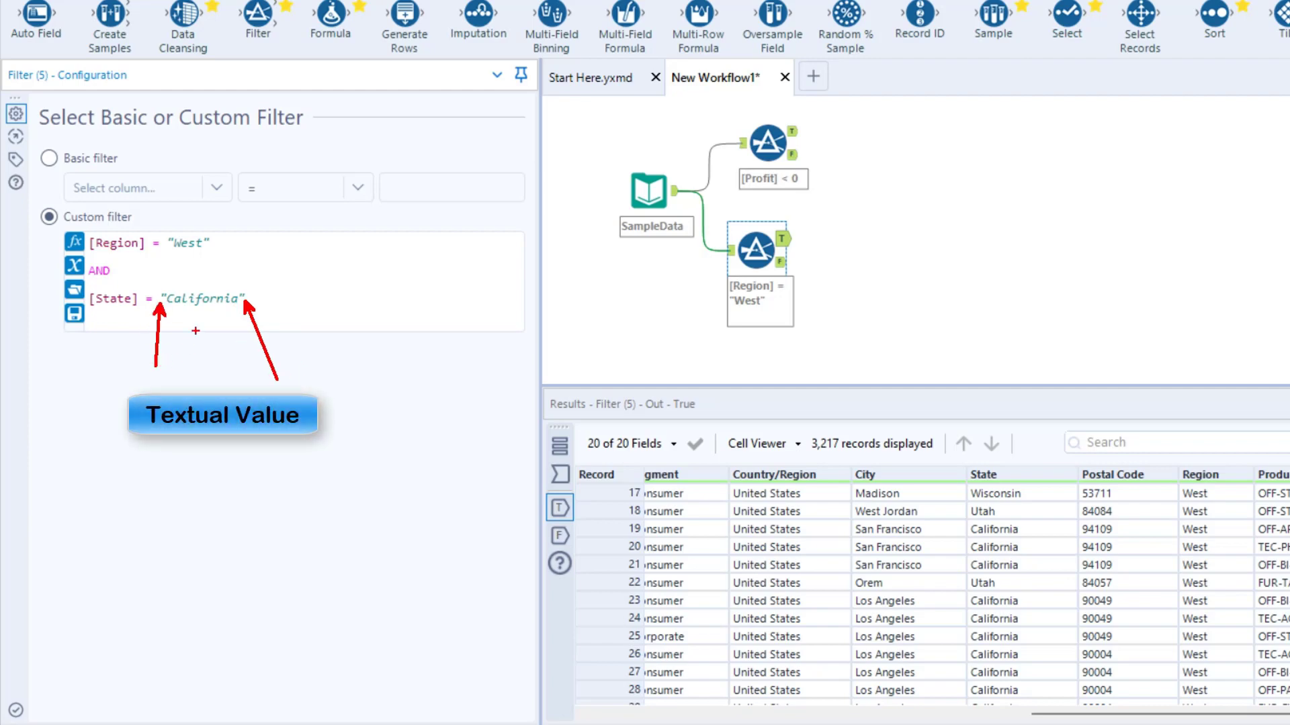
left_click_drag(108, 313, 108, 442)
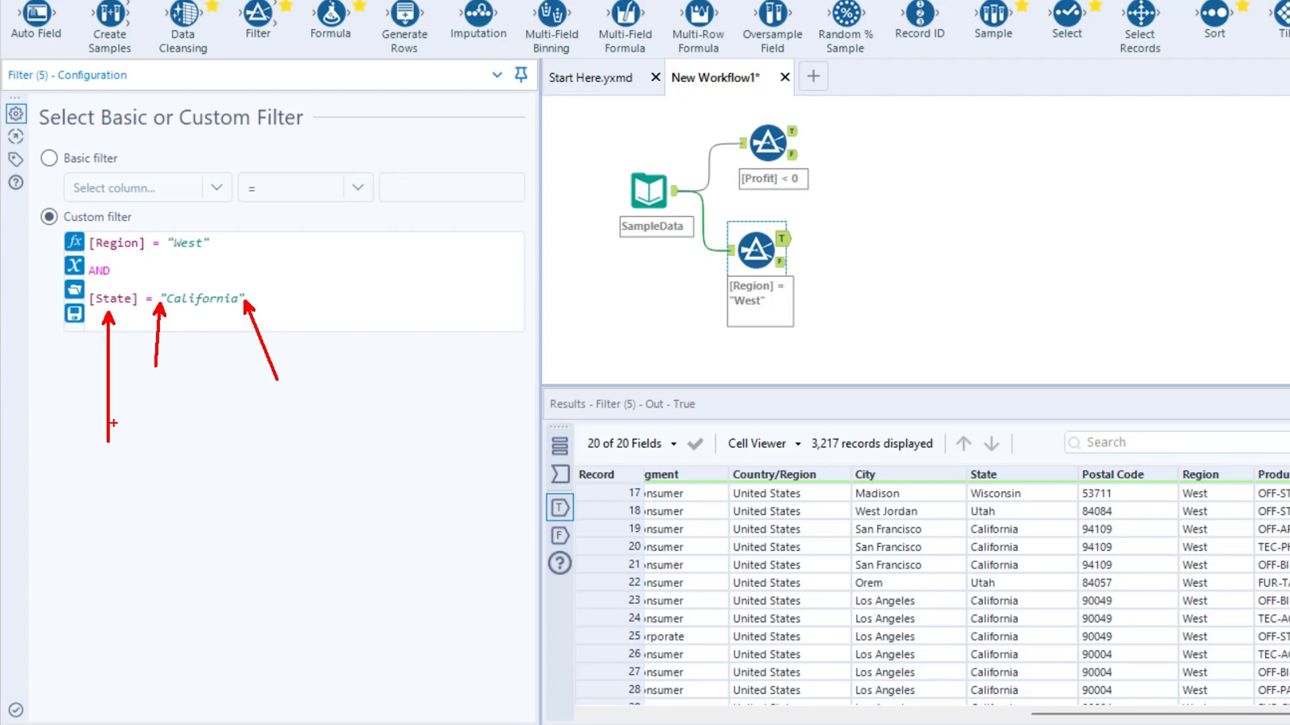
key("Escape")
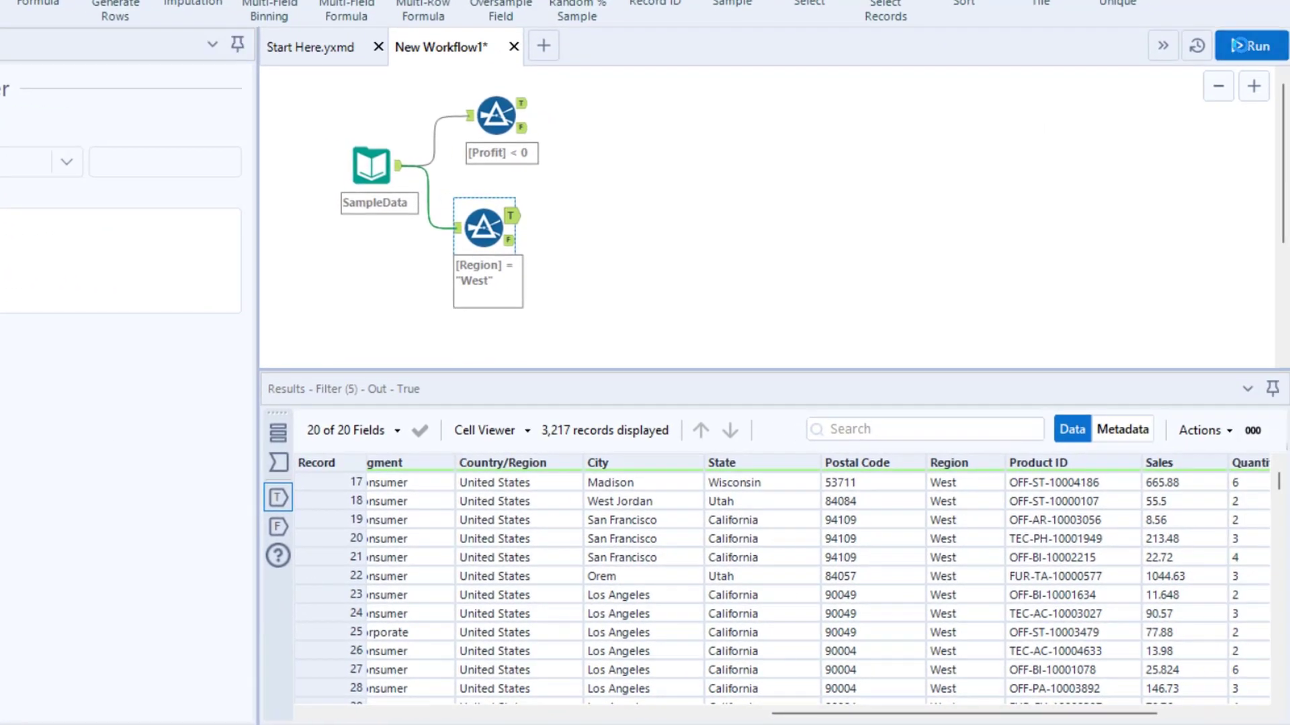
Step: Run the workflow and examine the Region and State columns in the second filter's True output against the custom conditions
left_click(1250, 46)
left_click(510, 216)
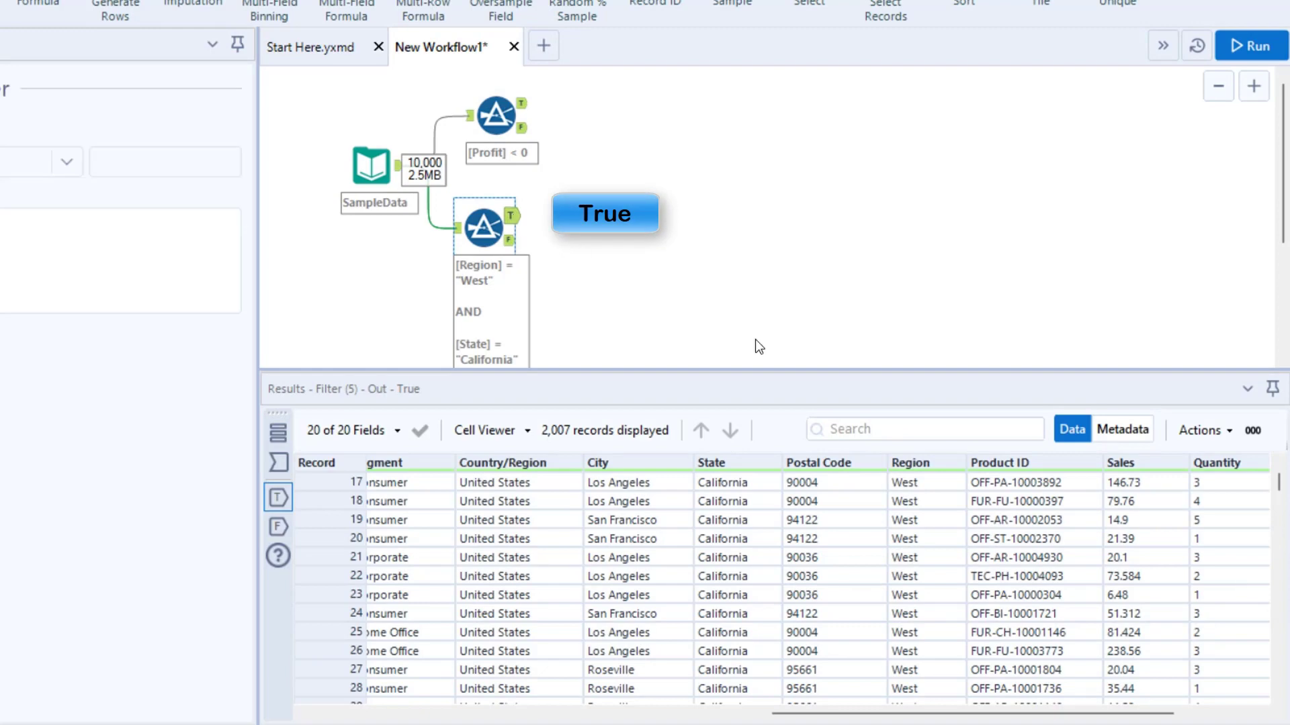
mouse_move(887, 454)
left_mouse_down()
mouse_move(915, 474)
mouse_move(970, 721)
left_mouse_up()
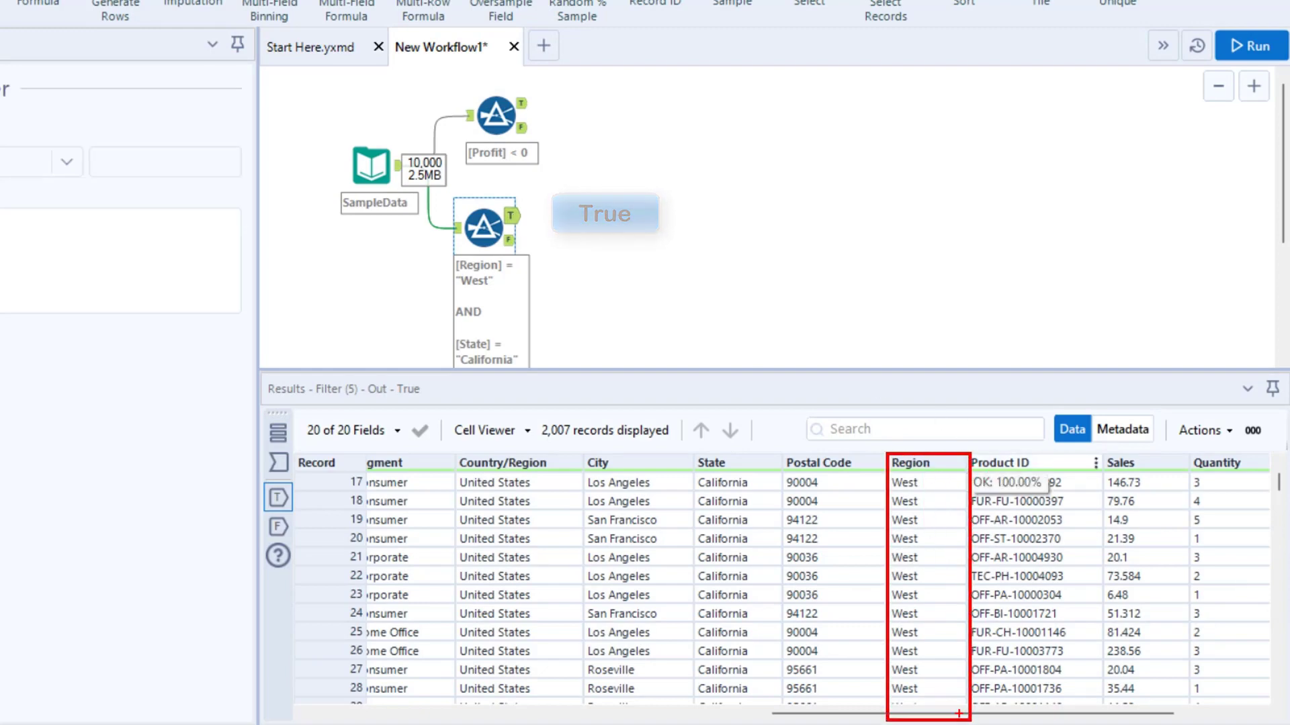
left_click_drag(692, 451, 779, 700)
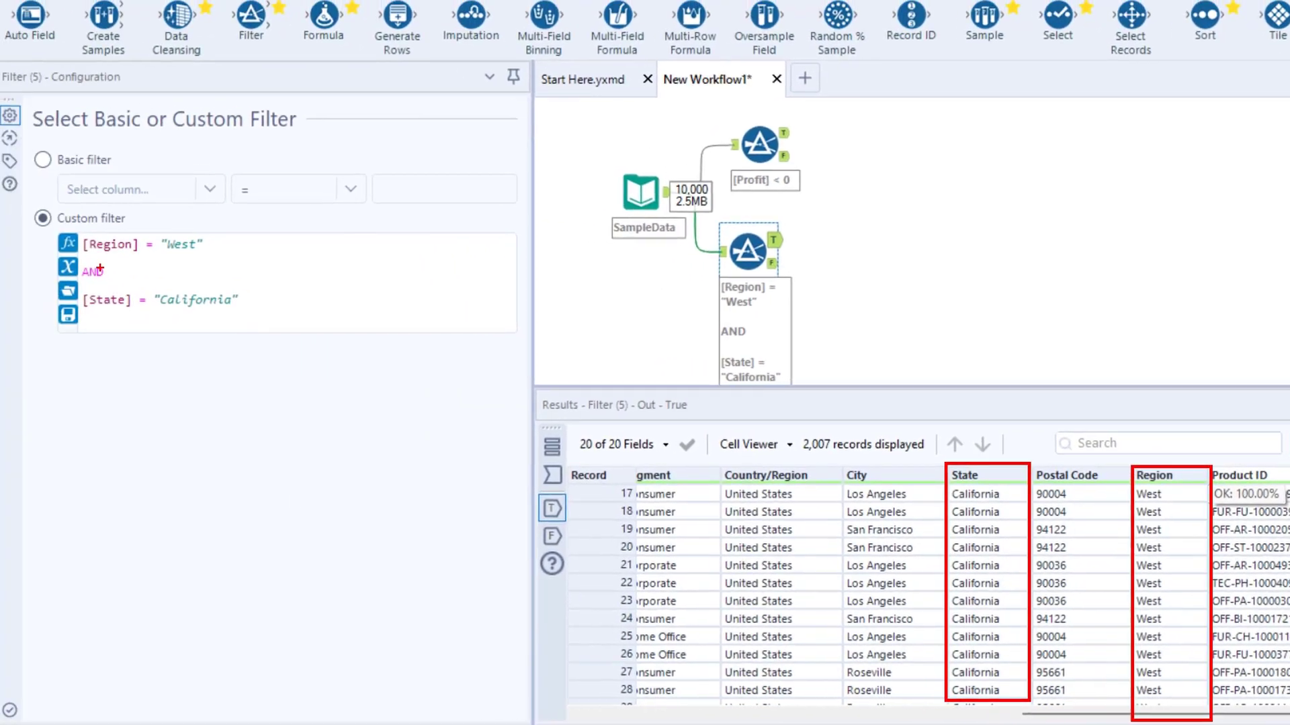
mouse_move(78, 262)
left_mouse_down()
mouse_move(128, 284)
mouse_move(259, 496)
left_mouse_up()
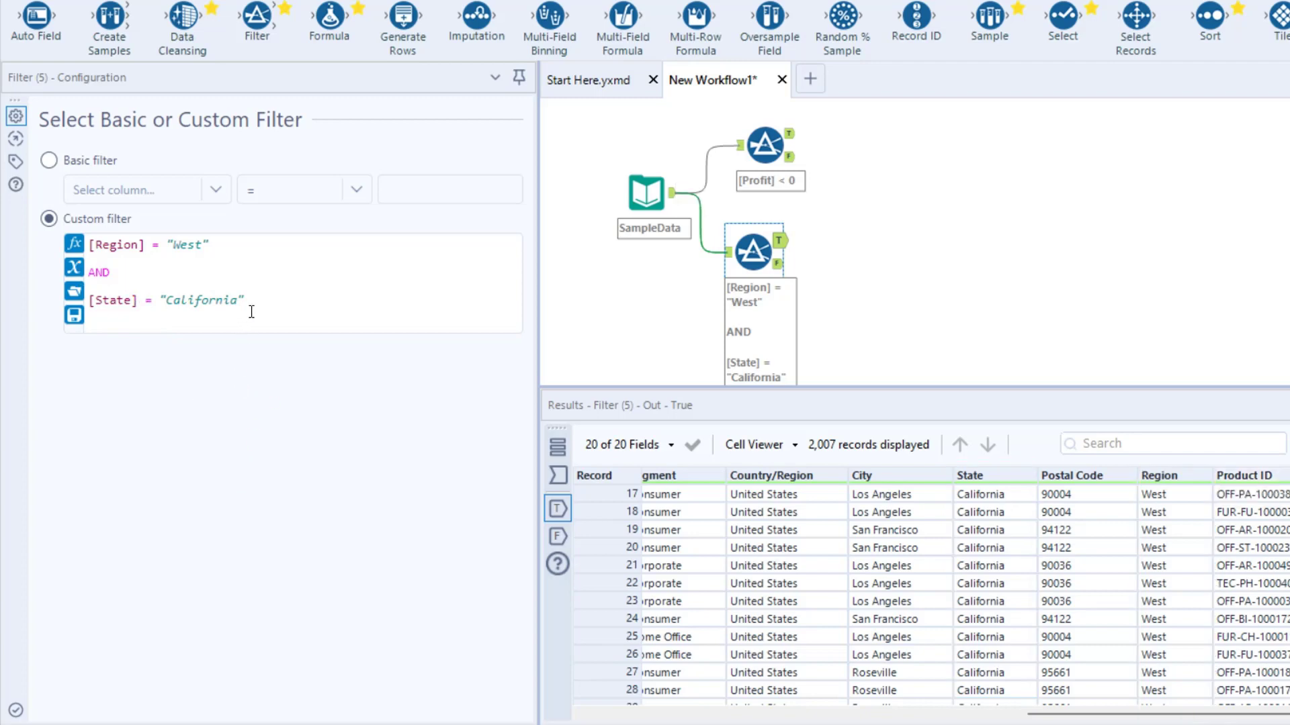
left_click_drag(244, 301, 83, 285)
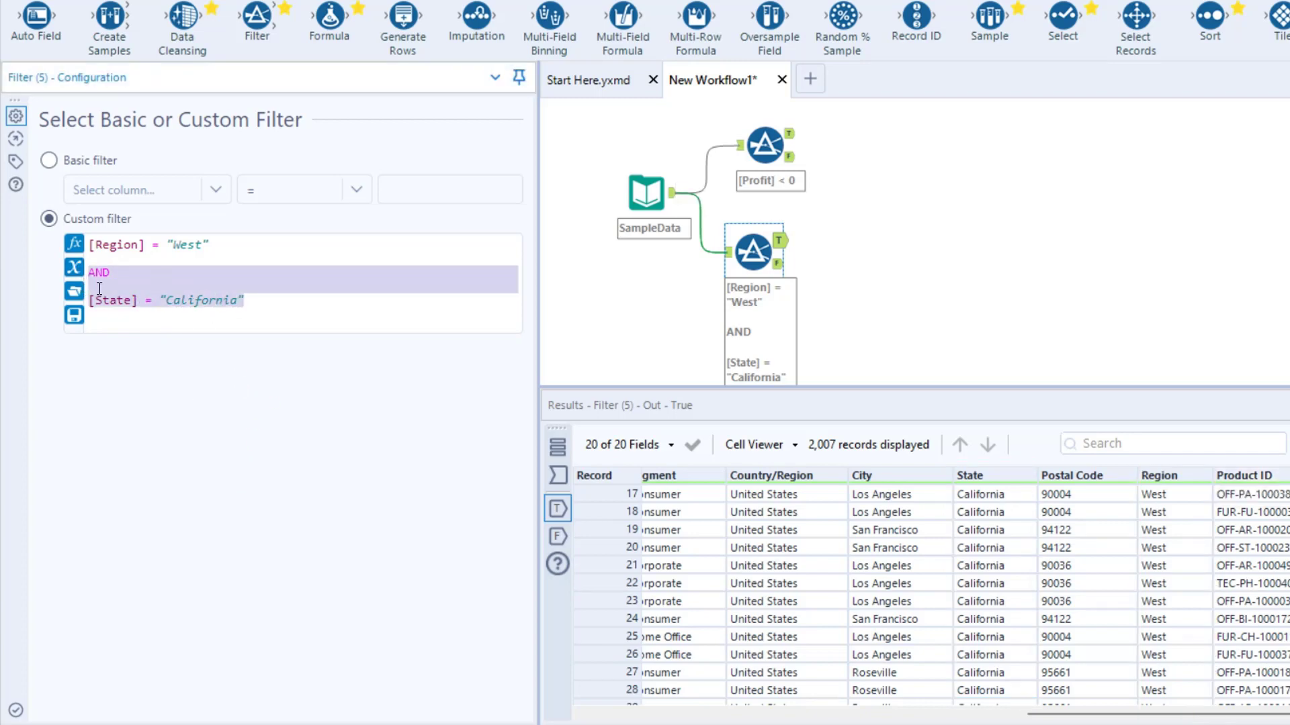
left_click_drag(951, 459, 1029, 698)
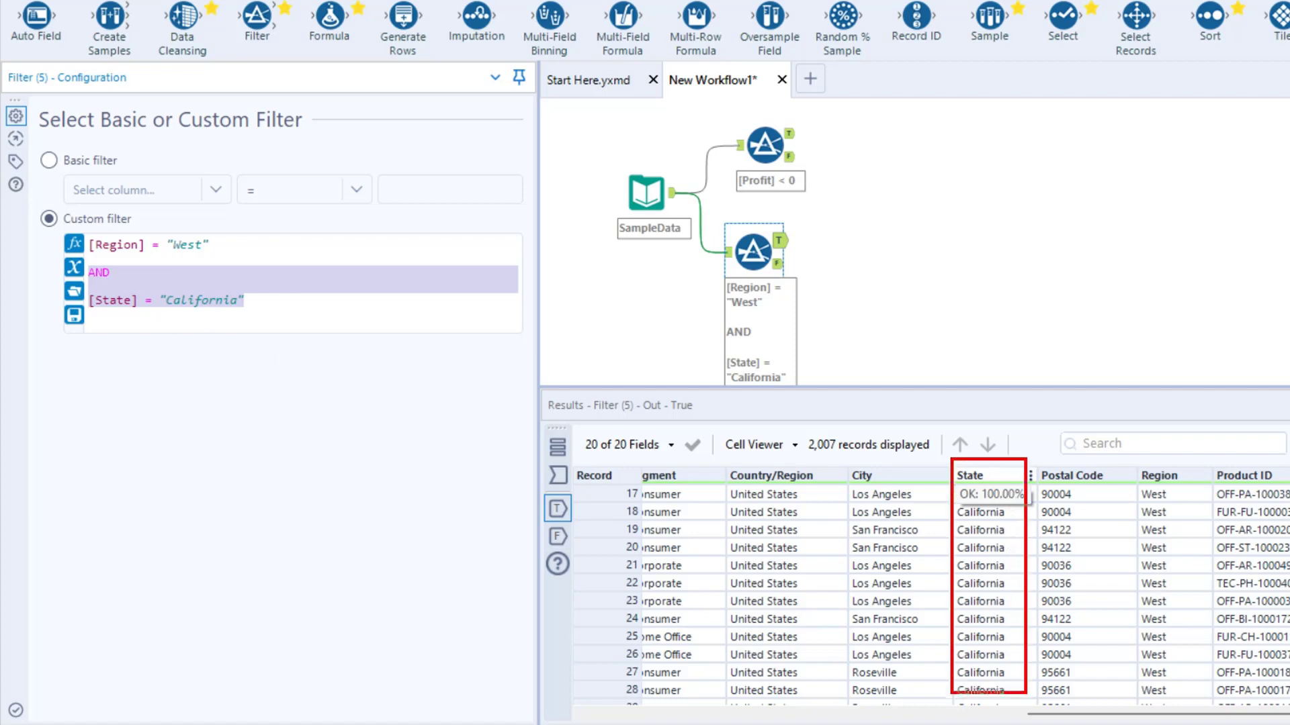
left_click_drag(1134, 465, 1213, 699)
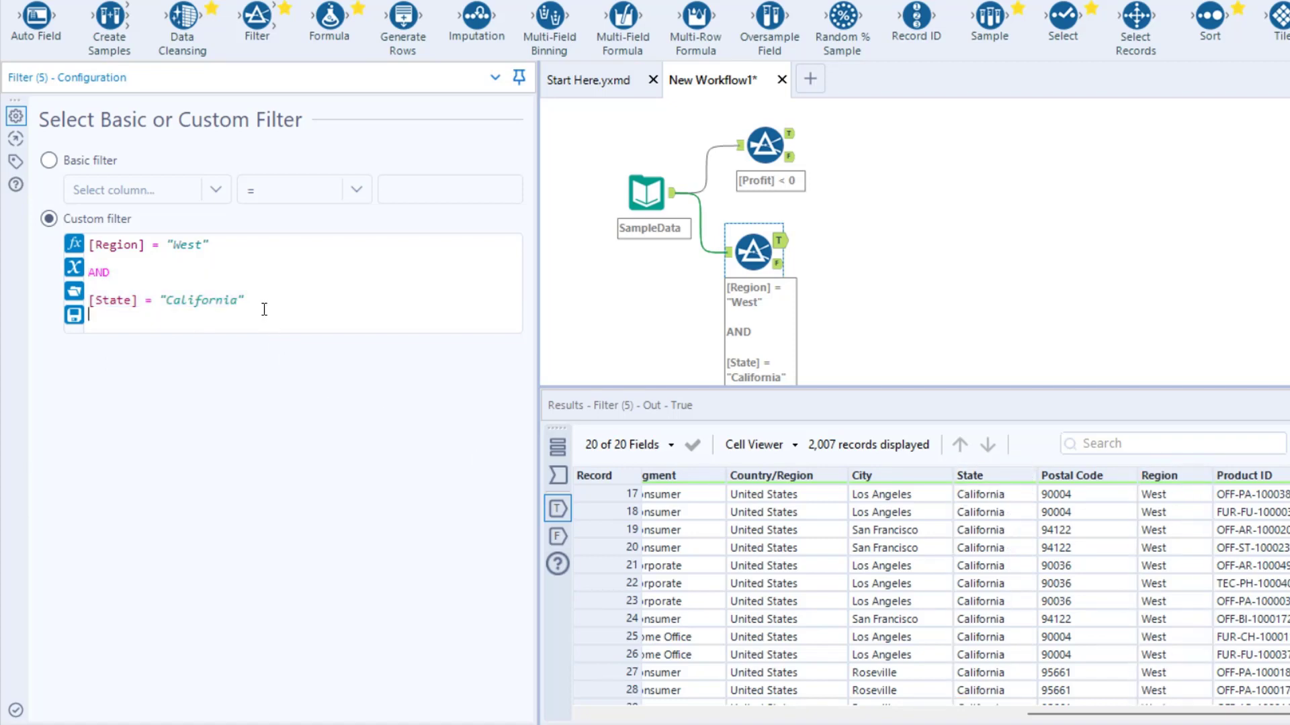
Step: Replace the State condition after AND in the custom filter with [Region] = "East"
key("shift+Up")
key("shift+Up")
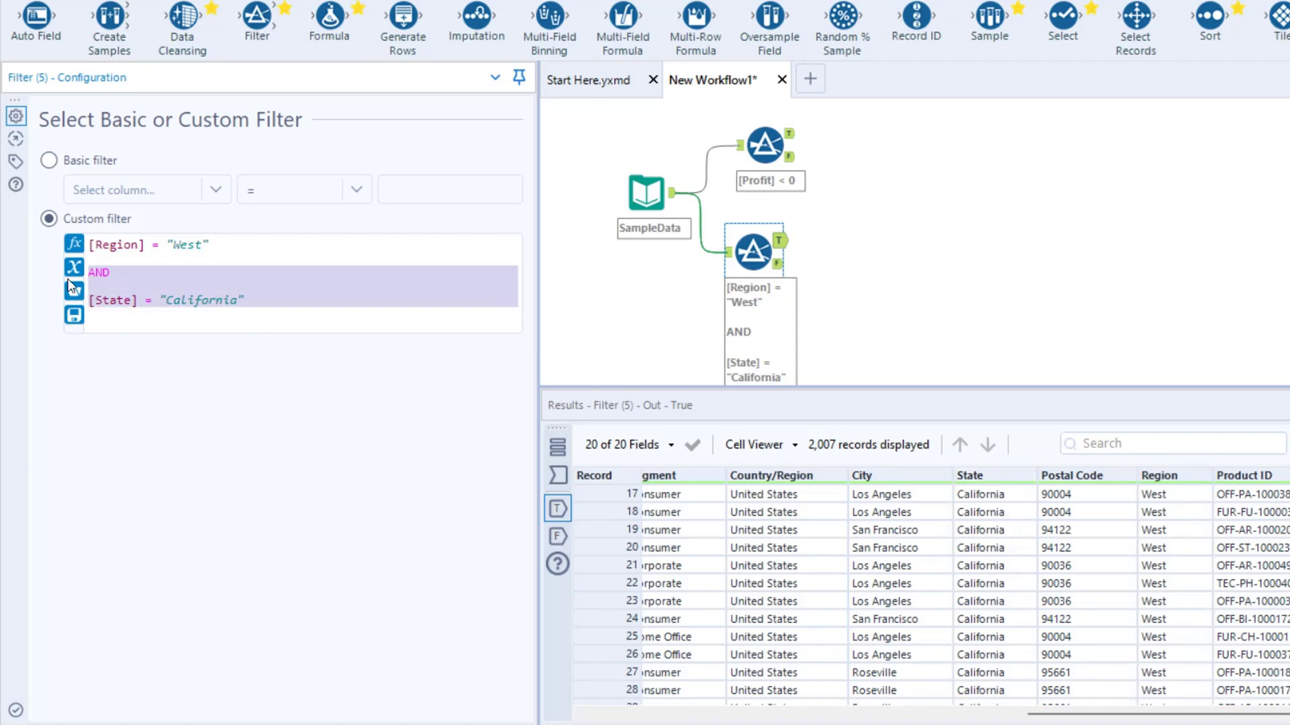
key("shift+Down")
key("Delete")
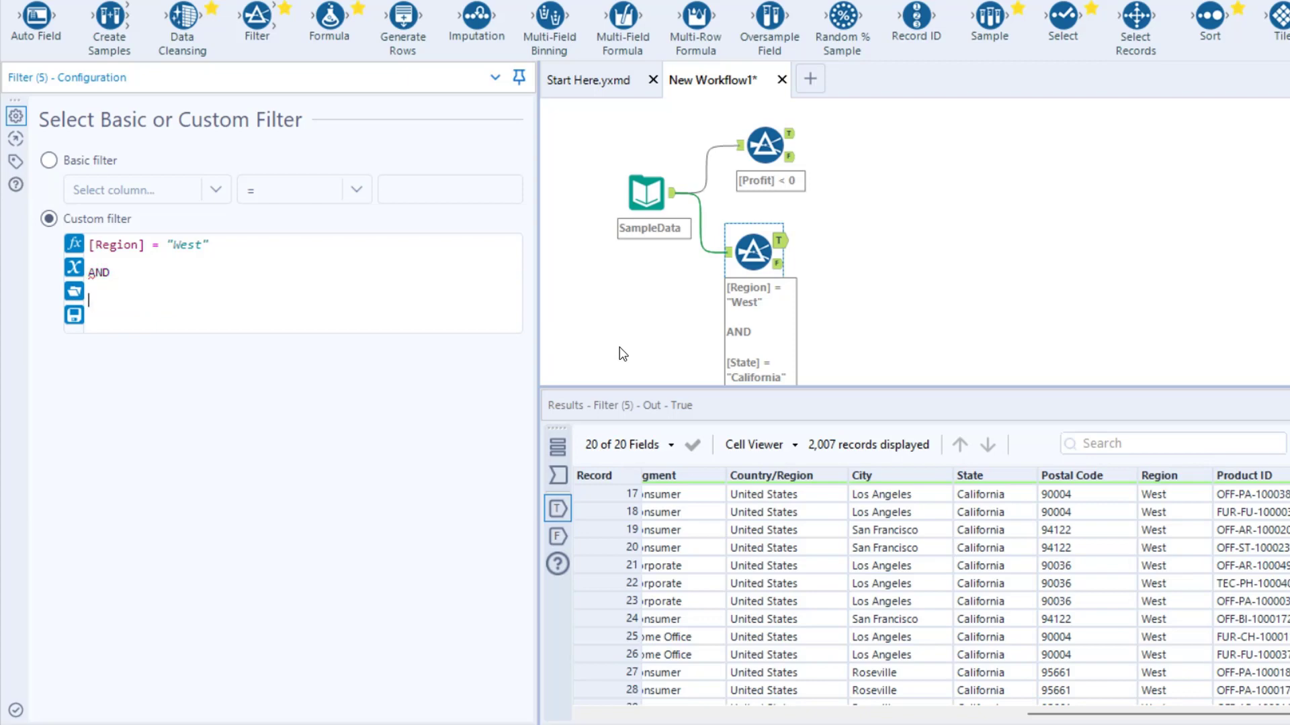
type("Regi")
key("Down")
key("Return")
type("= \"East\"")
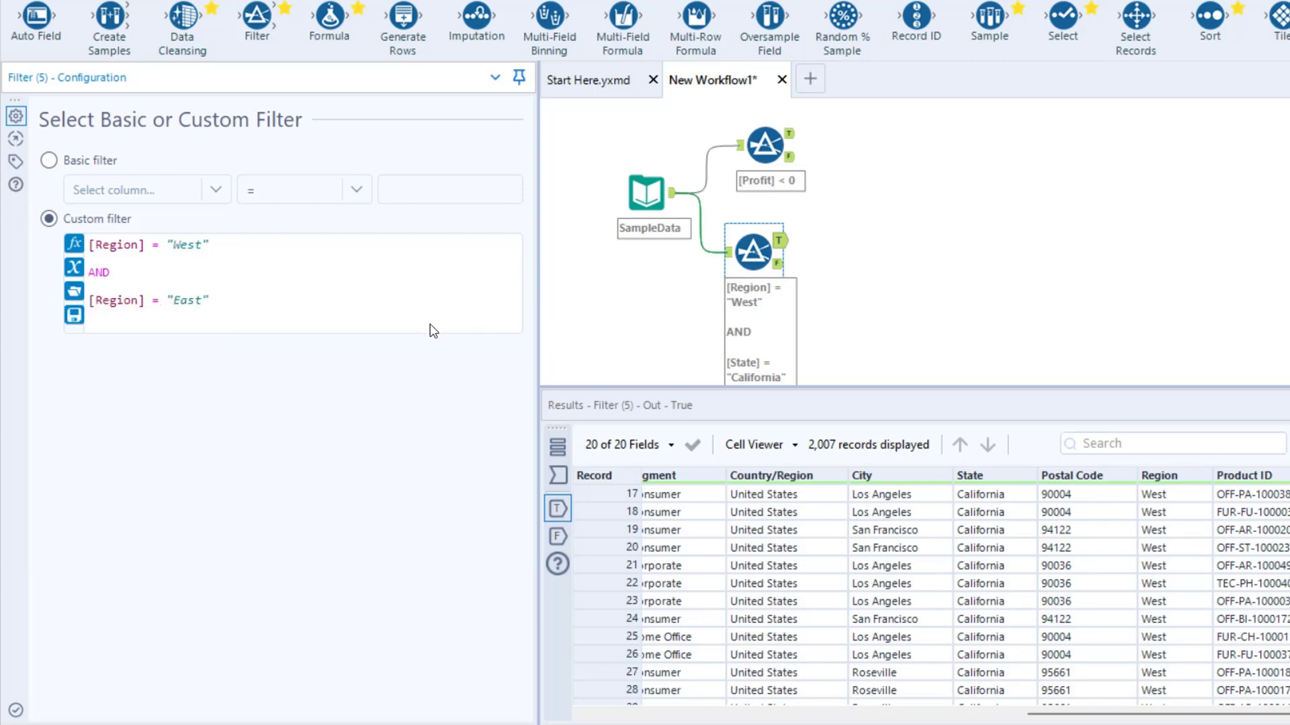
mouse_move(155, 230)
left_mouse_down()
mouse_move(210, 258)
mouse_move(206, 317)
left_mouse_up()
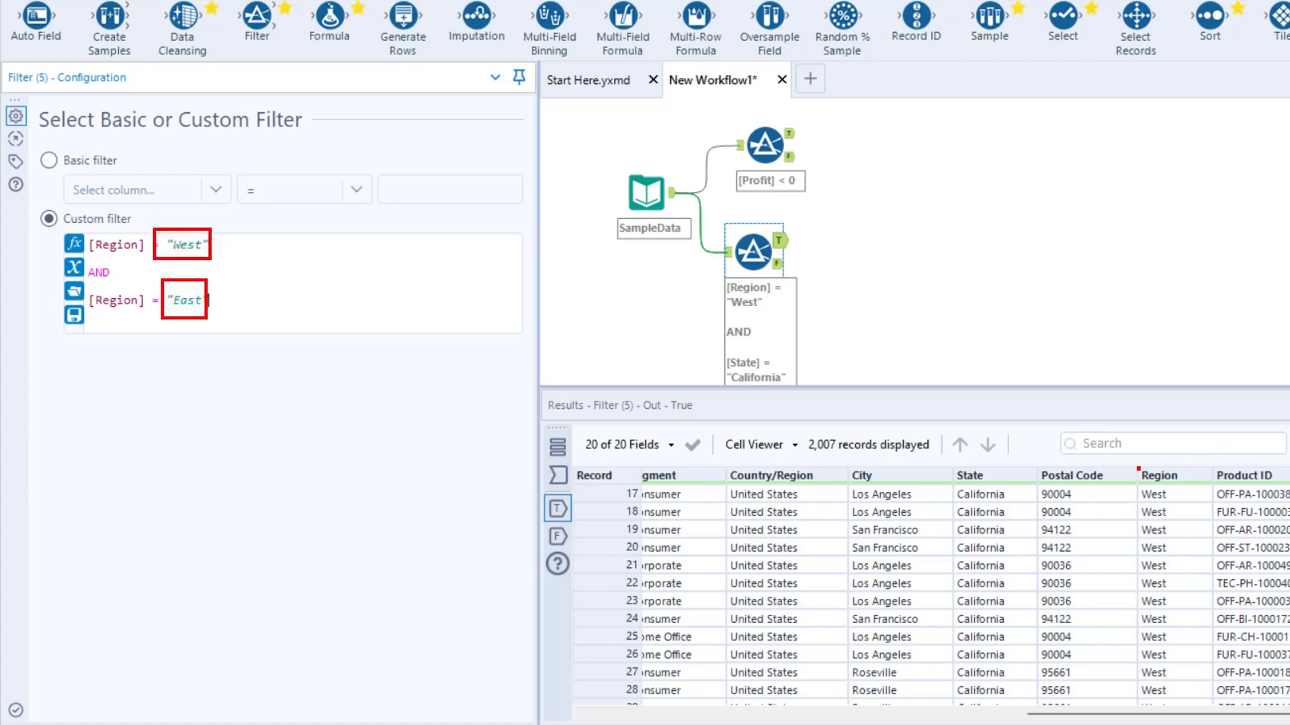
left_click_drag(1137, 468, 1199, 504)
left_click_drag(1136, 536, 1205, 555)
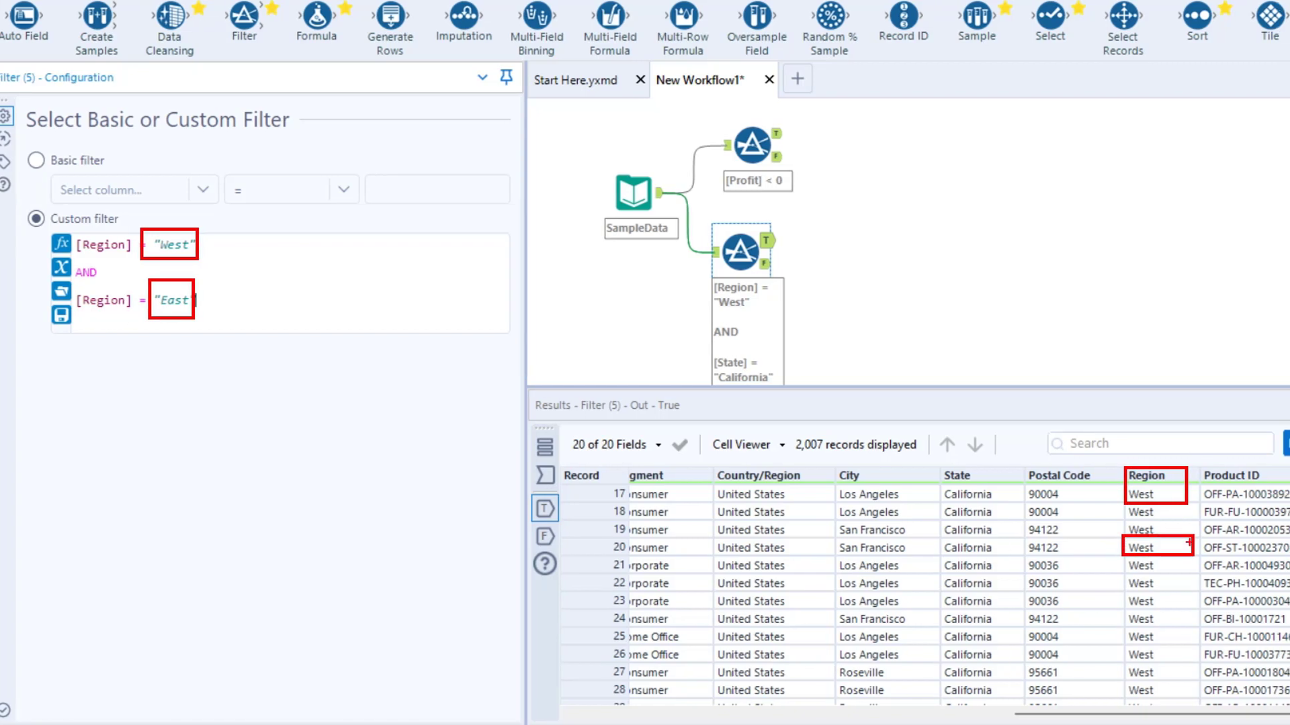
key("Escape")
Step: Run the workflow and check the second filter's True output against the West AND East region conditions
left_click(1250, 83)
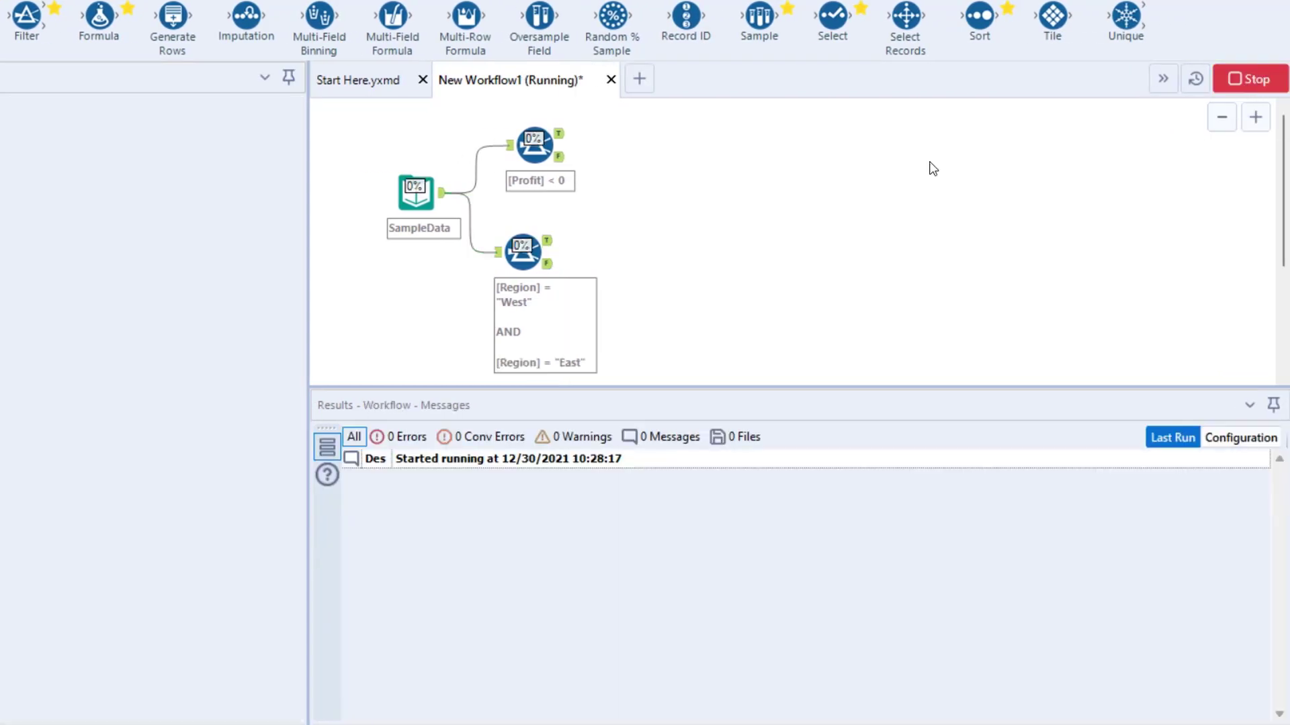
left_click(549, 240)
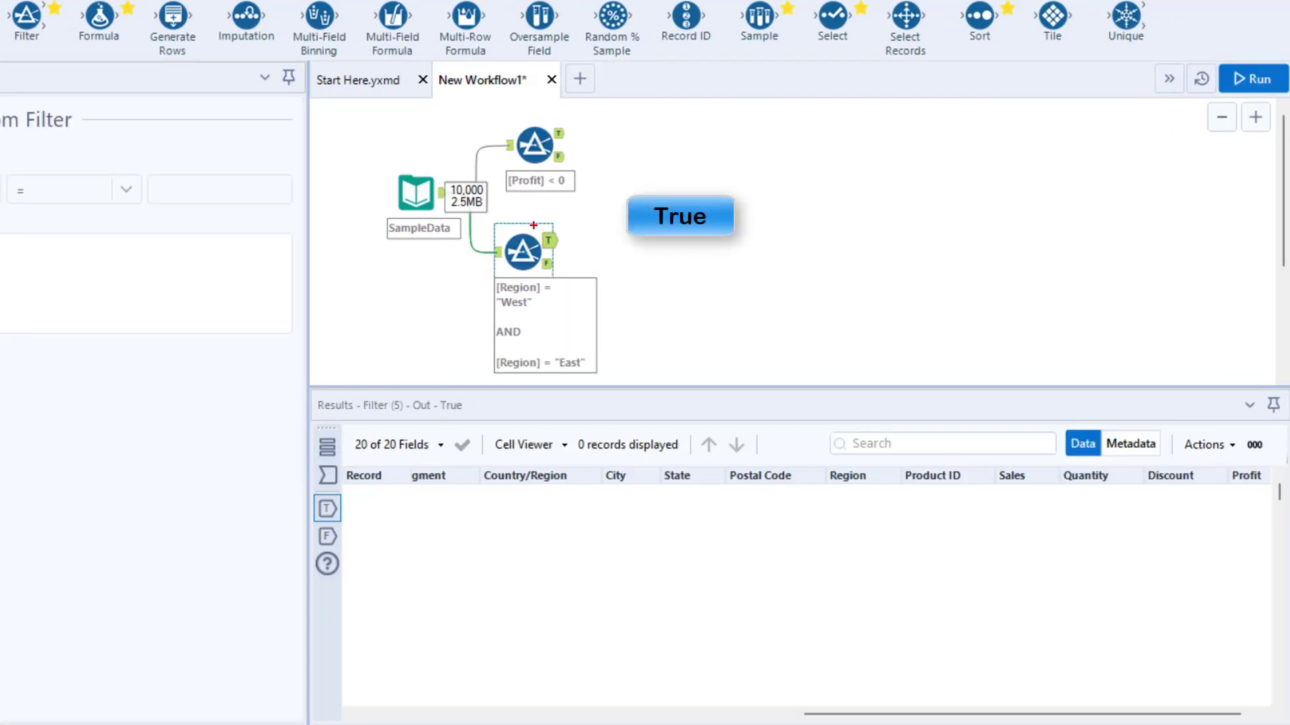
left_click_drag(534, 225, 567, 253)
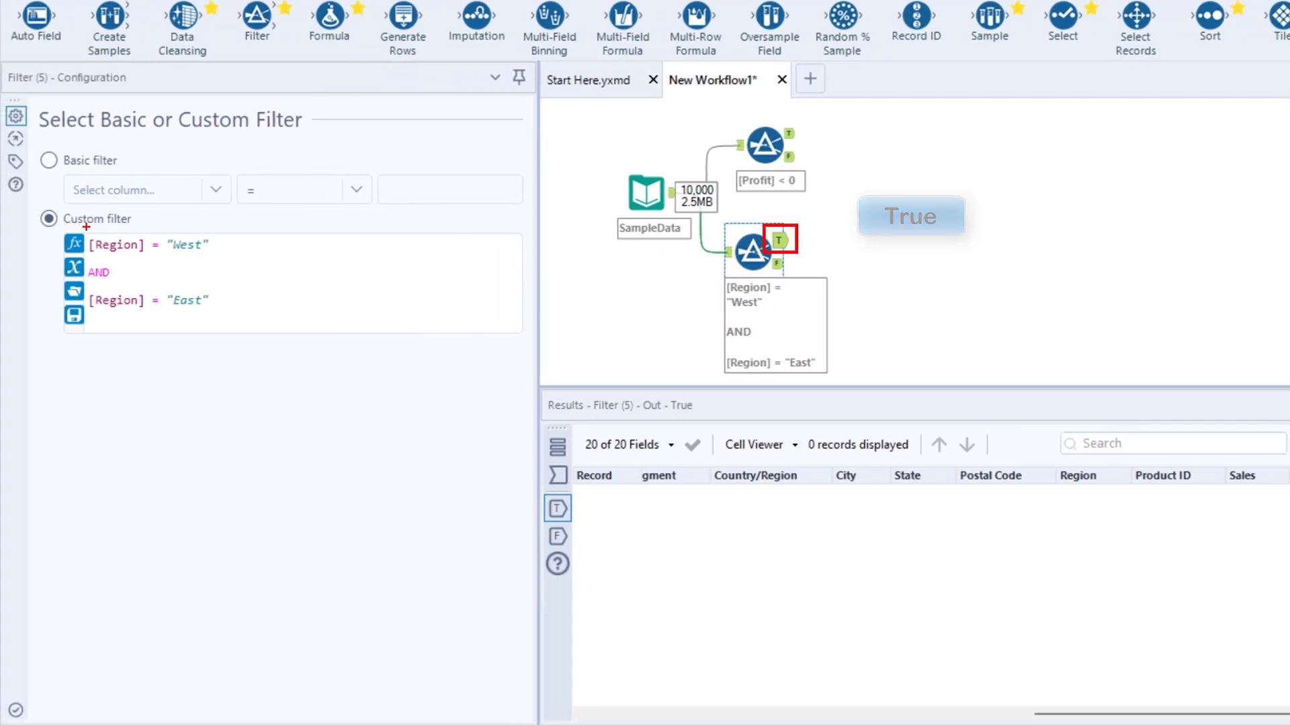
mouse_move(81, 229)
left_mouse_down()
mouse_move(138, 254)
mouse_move(207, 254)
left_mouse_up()
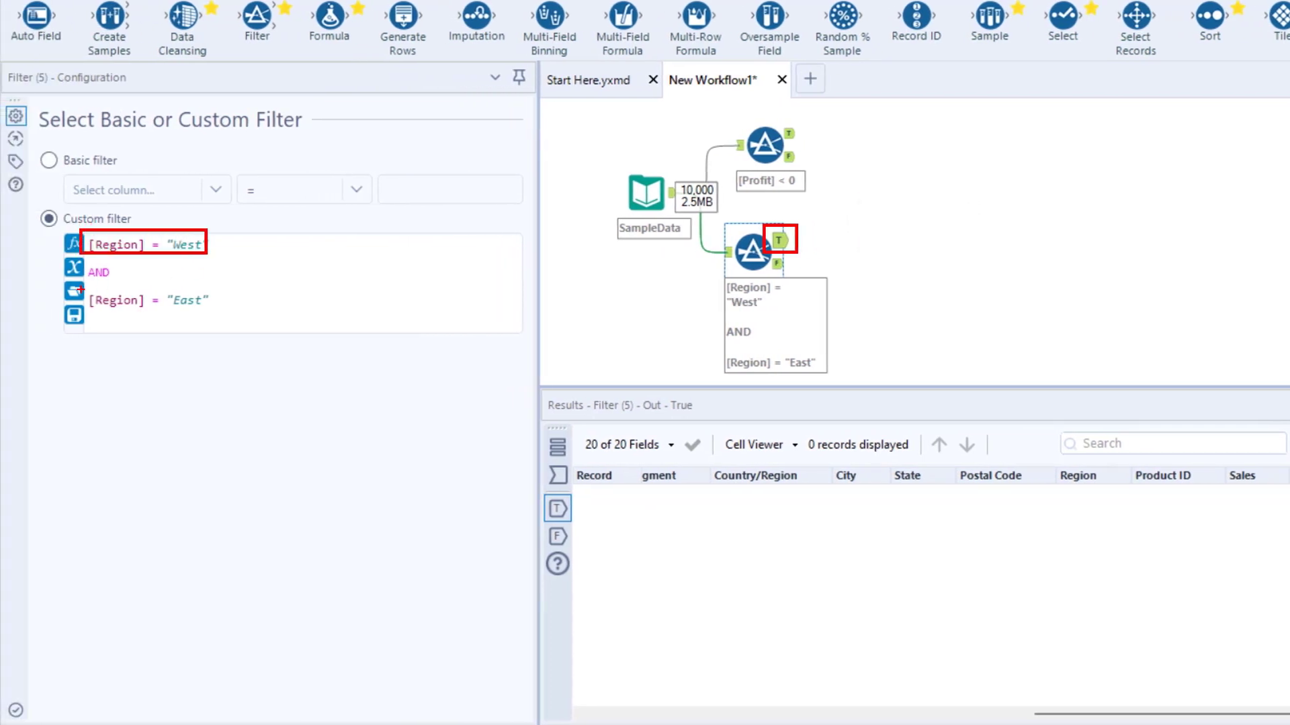
left_click_drag(80, 290, 214, 310)
key("Escape")
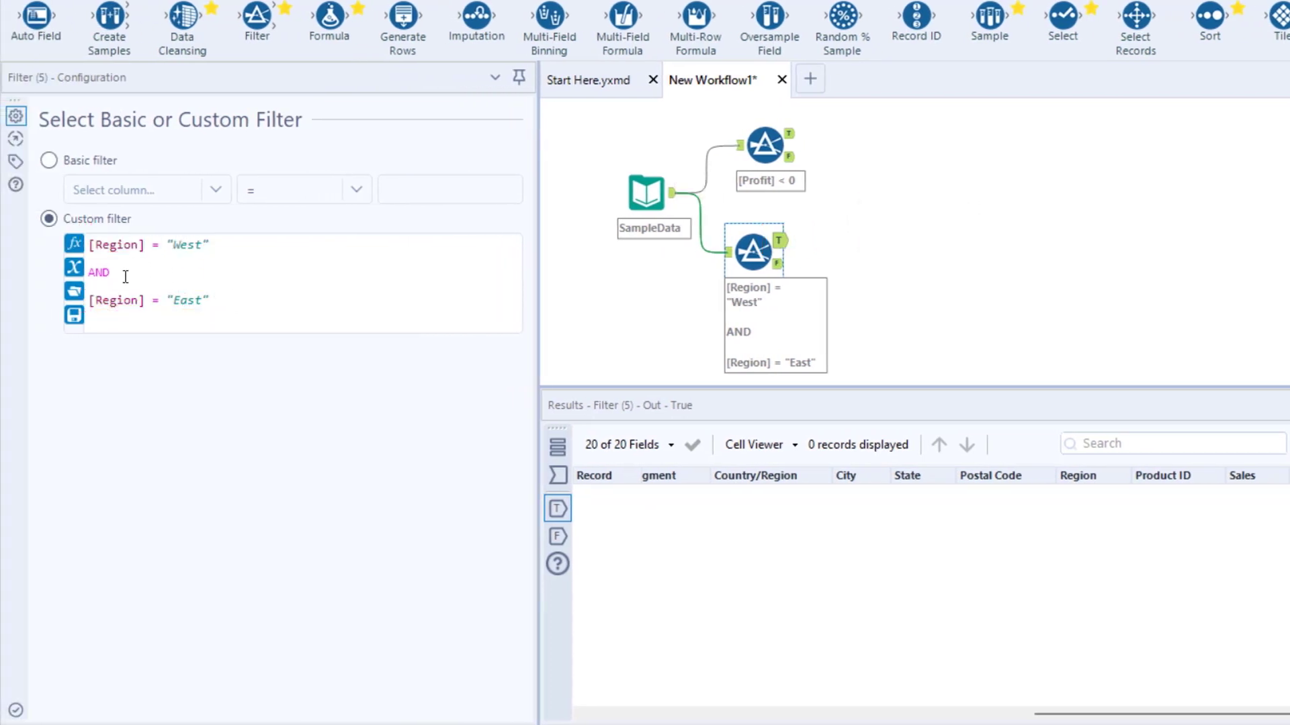
Step: Join the West and East region conditions with Or instead of AND and check the Region values in the rerun workflow's True output
left_click_drag(119, 276, 89, 278)
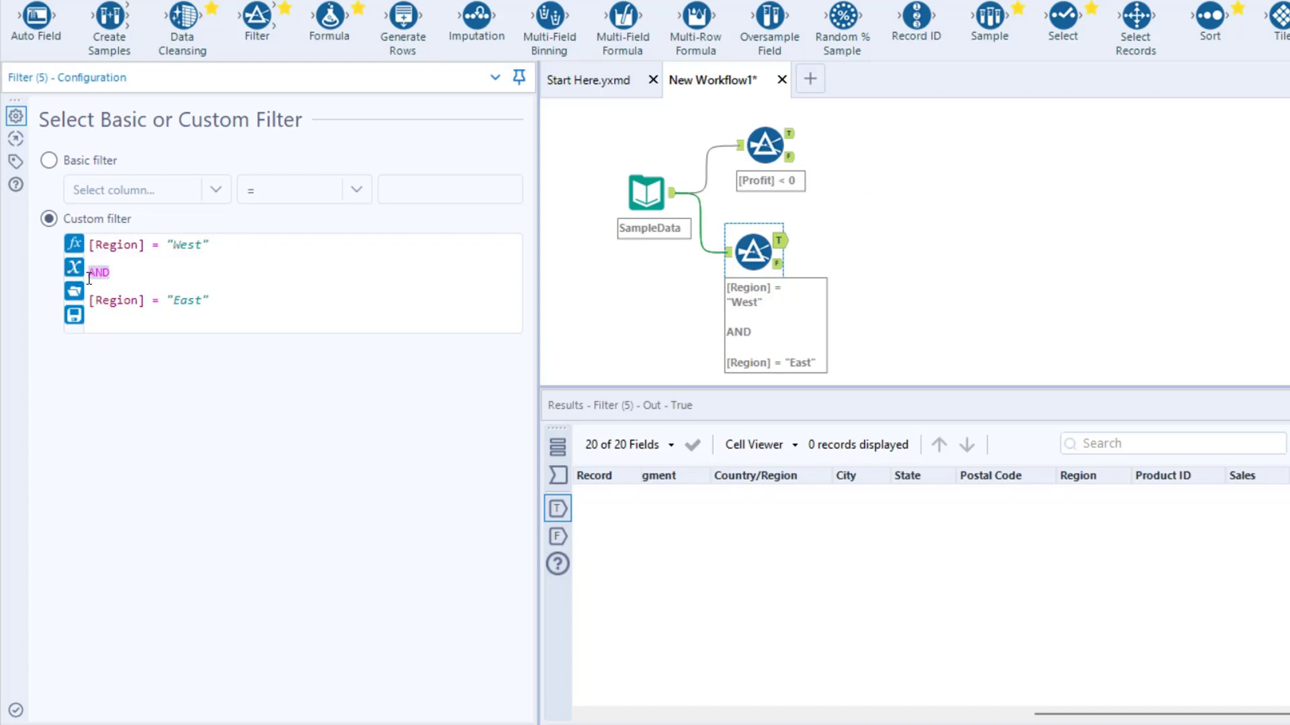
type("Or")
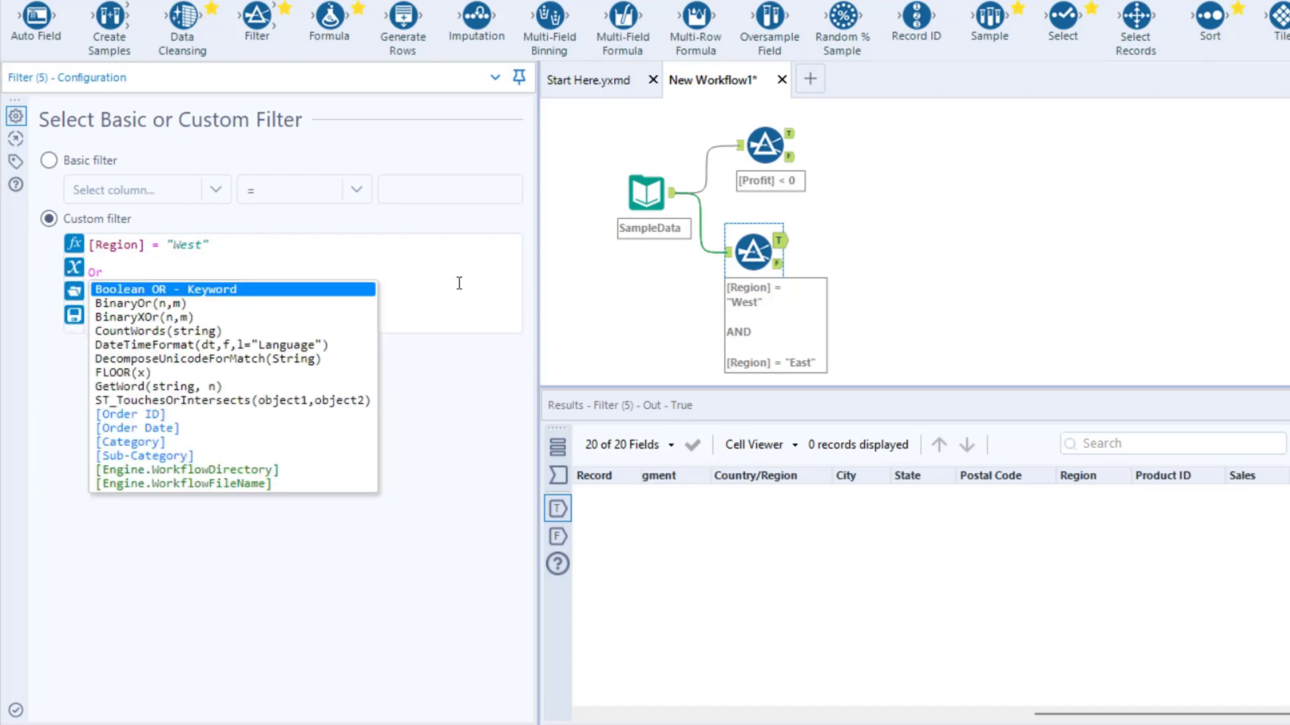
left_click(1238, 78)
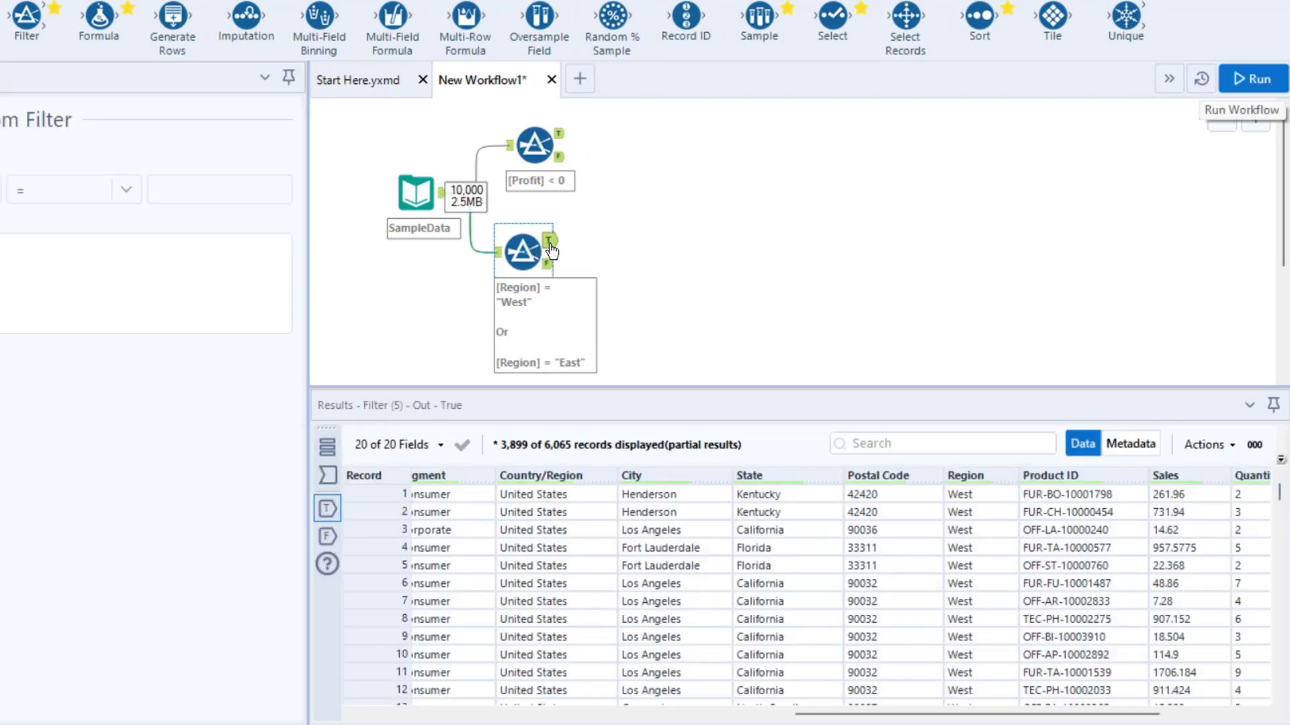
scroll(955, 575, "down", 8)
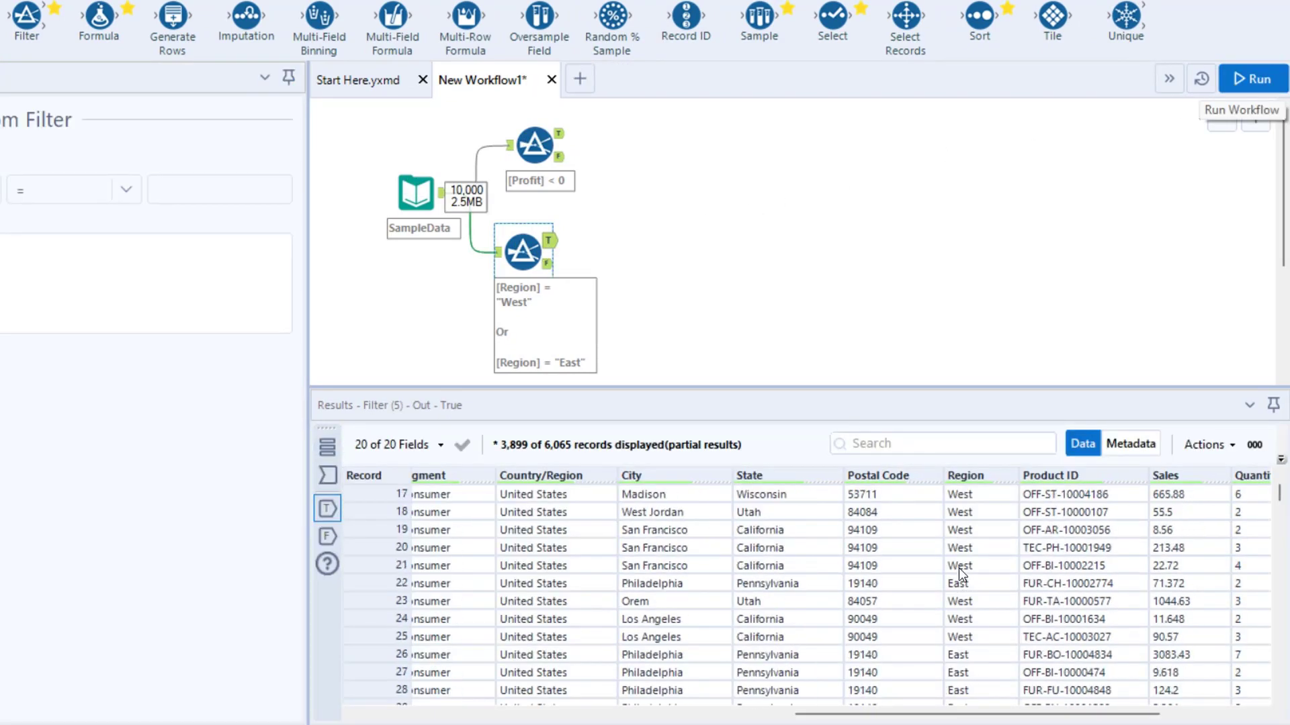
scroll(945, 541, "up", 6)
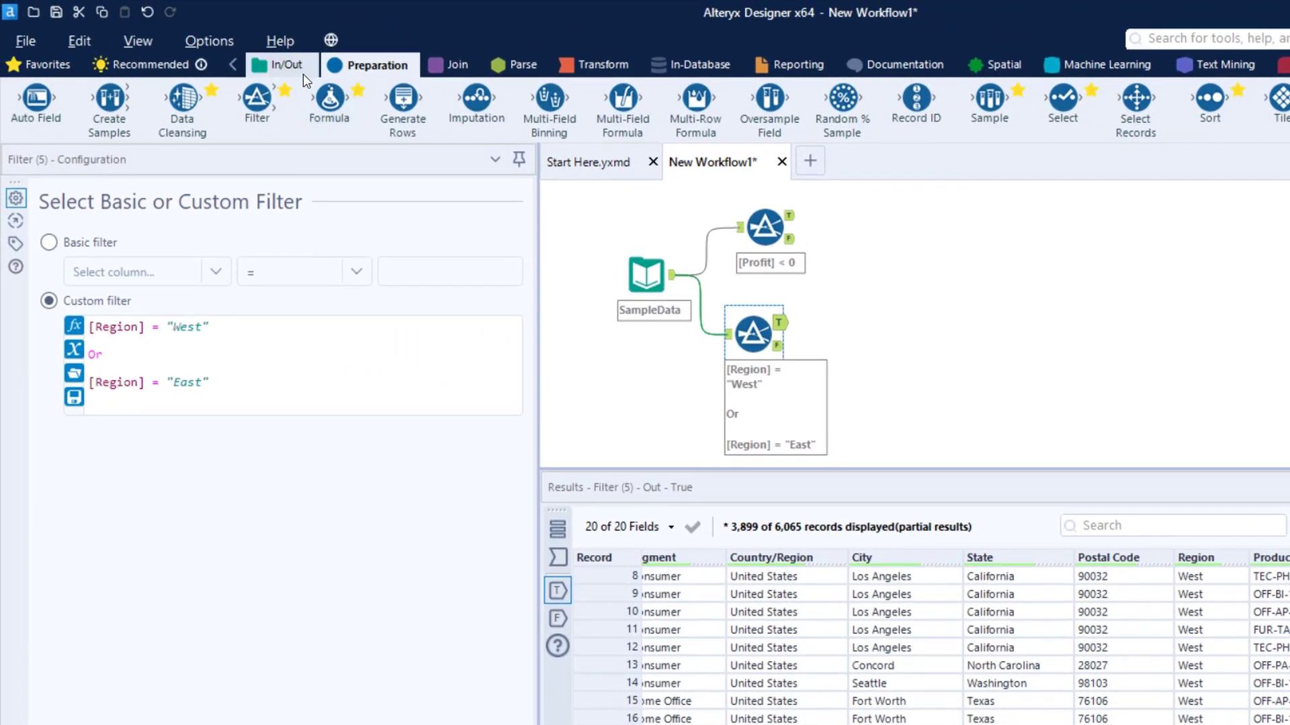
Step: Show the In/Out tools and locate Output Data as a way to save the second filter's True output
left_click(286, 67)
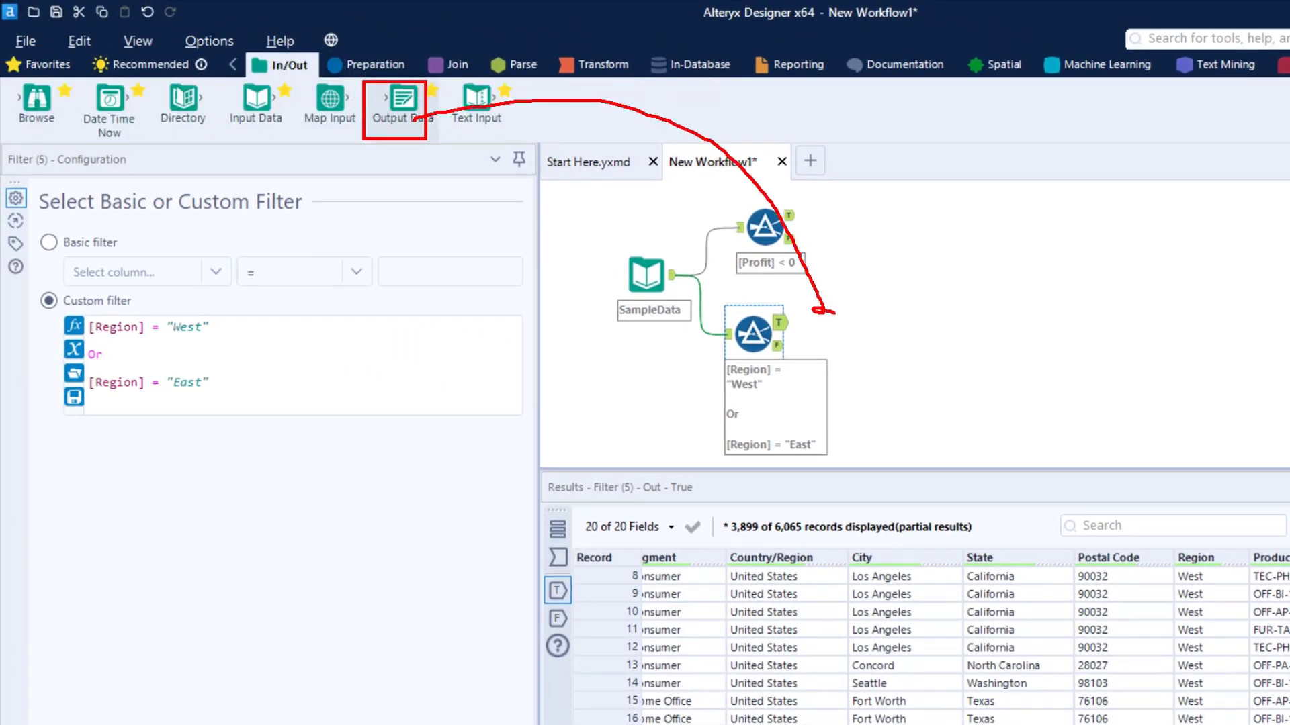
left_click_drag(834, 313, 840, 289)
mouse_move(1162, 550)
left_mouse_down()
mouse_move(1244, 686)
mouse_move(1068, 678)
left_mouse_up()
left_click_drag(651, 452, 686, 478)
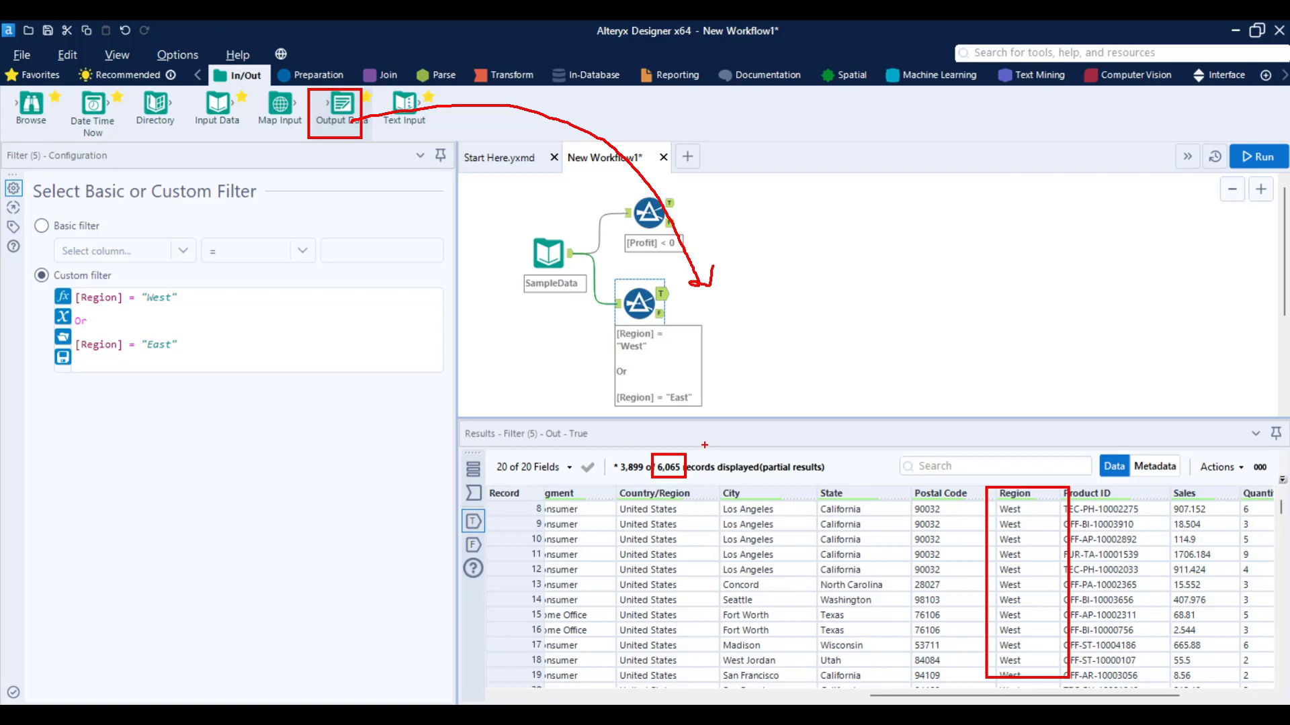
key("Escape")
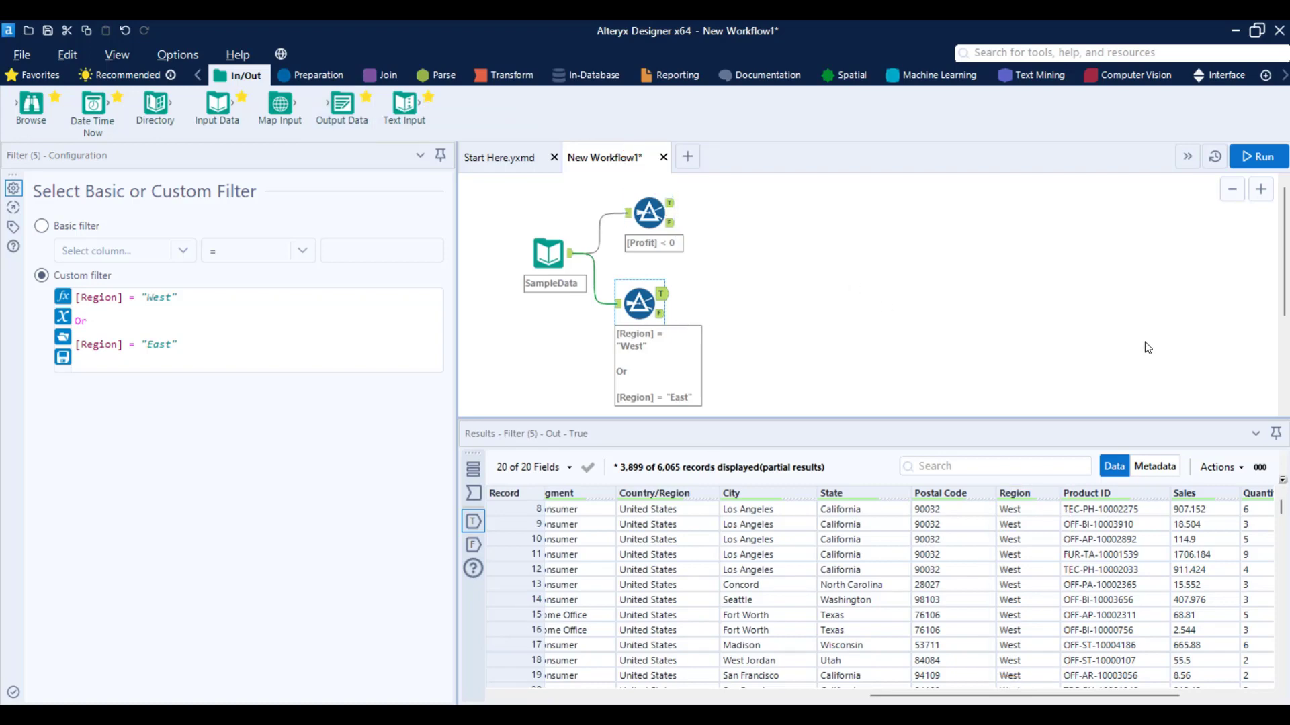